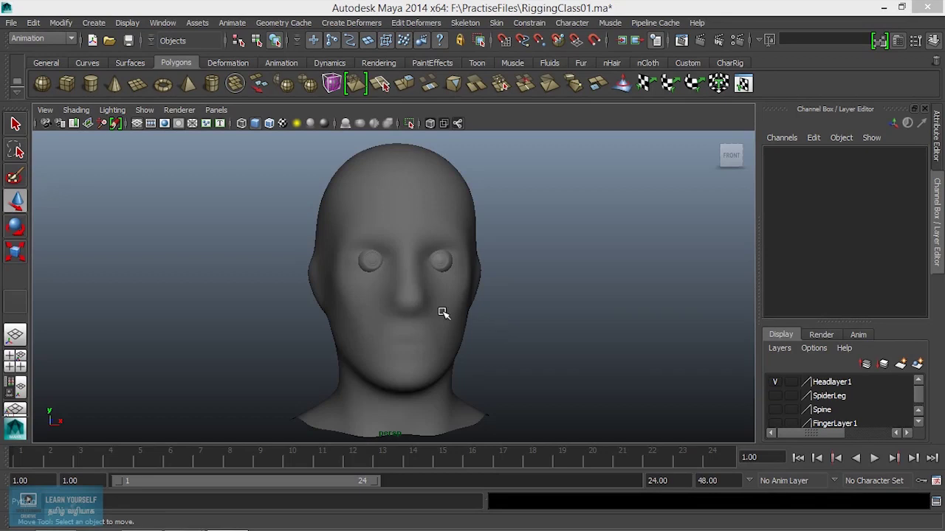
# Frame the head at a three-quarter angle and select the eyeballs.
pyautogui.moveTo(321, 225)
pyautogui.mouseDown()
pyautogui.moveTo(524, 345)
pyautogui.moveTo(527, 337)
pyautogui.mouseUp()
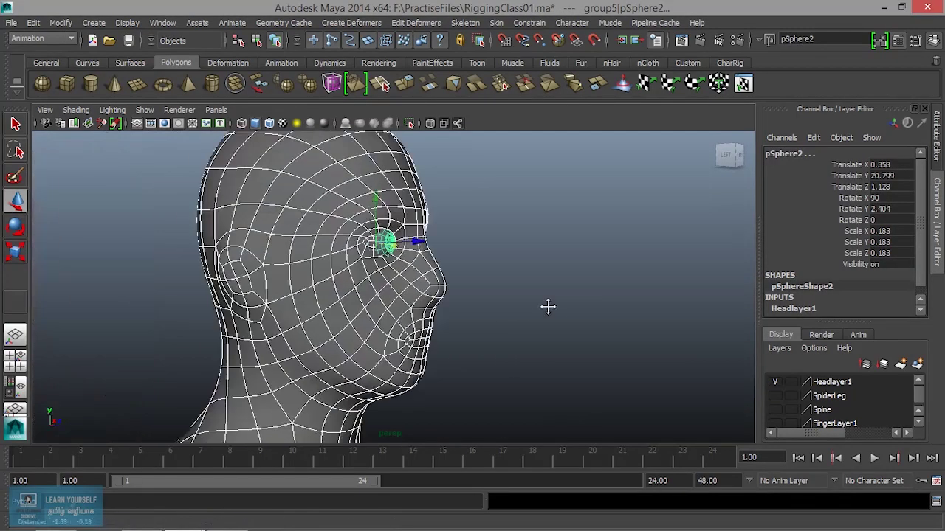
pyautogui.keyDown('alt'); pyautogui.moveTo(521, 341); pyautogui.dragTo(310, 331); pyautogui.keyUp('alt')
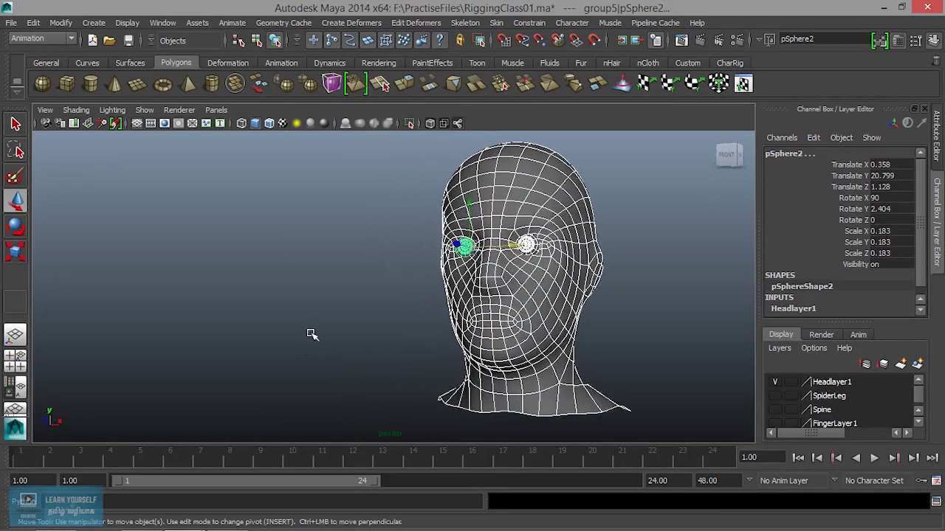
pyautogui.scroll(2, 274, 352)
pyautogui.scroll(1, 428, 312)
pyautogui.scroll(1, 434, 353)
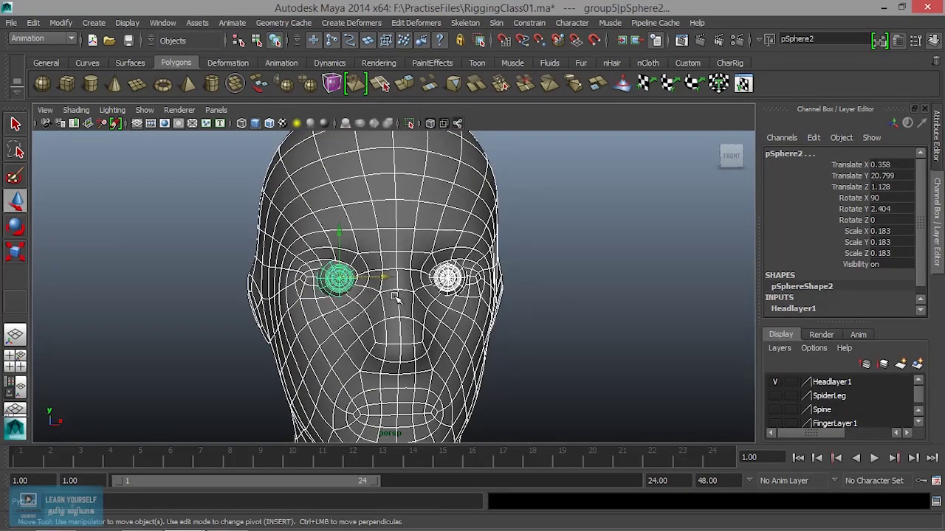
pyautogui.scroll(-2, 395, 296)
pyautogui.click(509, 267)
pyautogui.scroll(2, 472, 302)
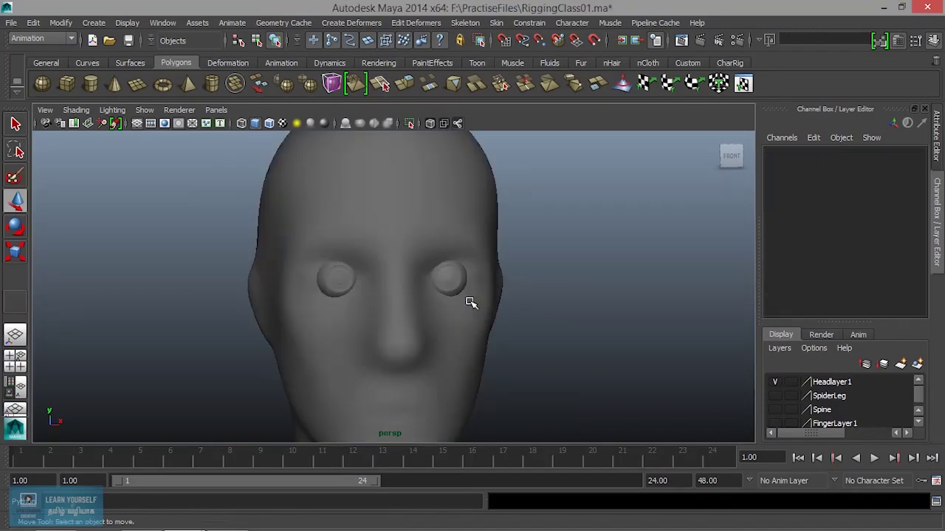
pyautogui.moveTo(375, 320)
pyautogui.keyDown('alt'); pyautogui.mouseDown()
pyautogui.moveTo(415, 322)
pyautogui.moveTo(347, 218)
pyautogui.mouseUp(); pyautogui.keyUp('alt')
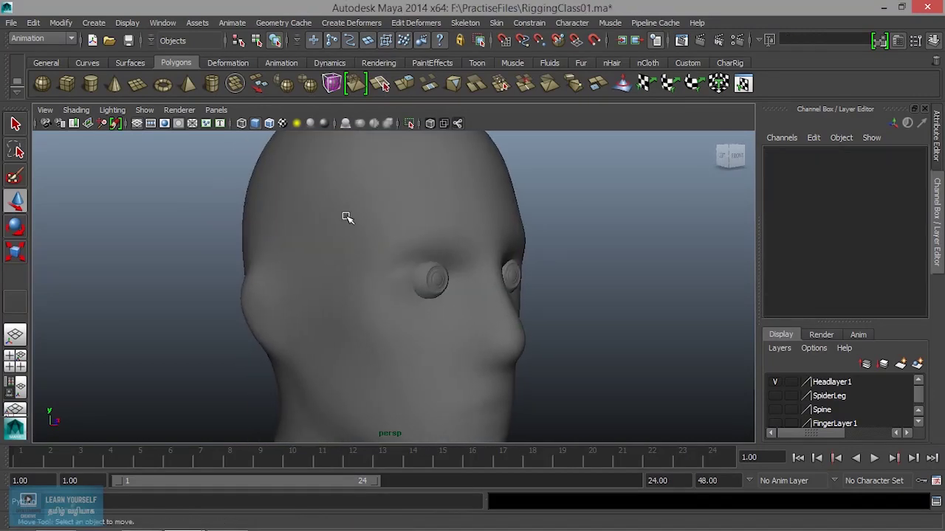
pyautogui.click(435, 278)
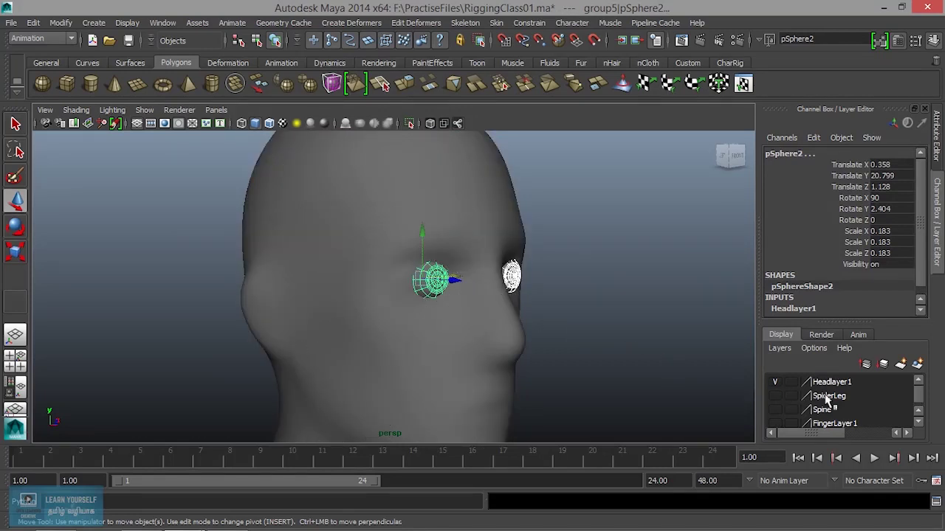
# Put the eyeballs on new layer1, hide it, and select the bare head mesh.
pyautogui.click(917, 364)
pyautogui.click(775, 382)
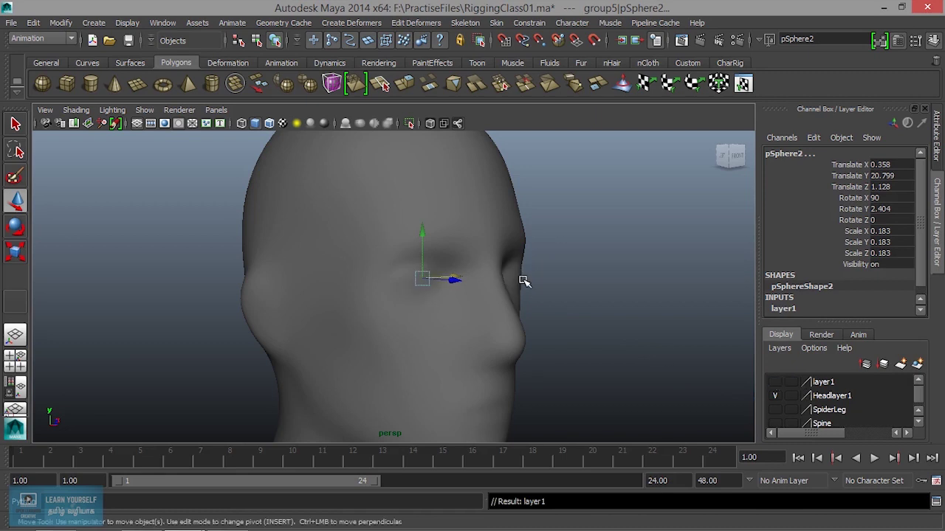
pyautogui.click(523, 284)
pyautogui.click(545, 292)
pyautogui.scroll(-5, 544, 293)
pyautogui.moveTo(544, 293)
pyautogui.keyDown('alt'); pyautogui.mouseDown()
pyautogui.moveTo(362, 302)
pyautogui.moveTo(451, 306)
pyautogui.mouseUp(); pyautogui.keyUp('alt')
pyautogui.scroll(2, 544, 337)
pyautogui.keyDown('alt'); pyautogui.moveTo(544, 338); pyautogui.dragTo(453, 361, button='middle'); pyautogui.keyUp('alt')
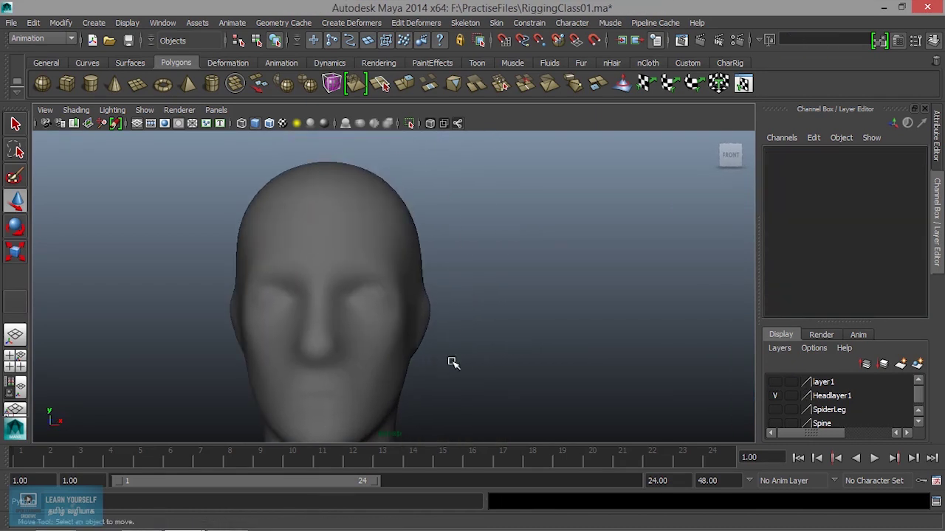
pyautogui.click(347, 316)
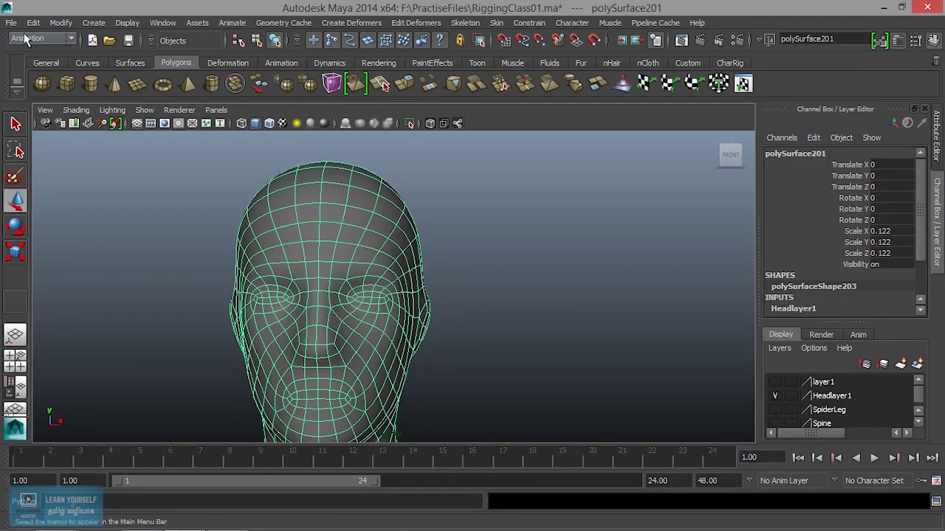
# Reset the Create Deformers Lattice options to their defaults.
pyautogui.click(358, 23)
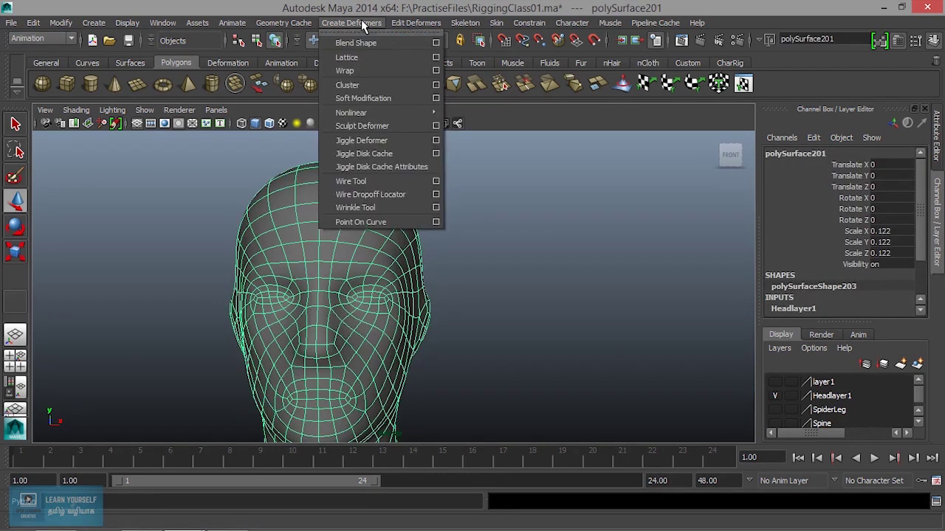
pyautogui.click(437, 58)
pyautogui.moveTo(579, 68); pyautogui.dragTo(503, 56)
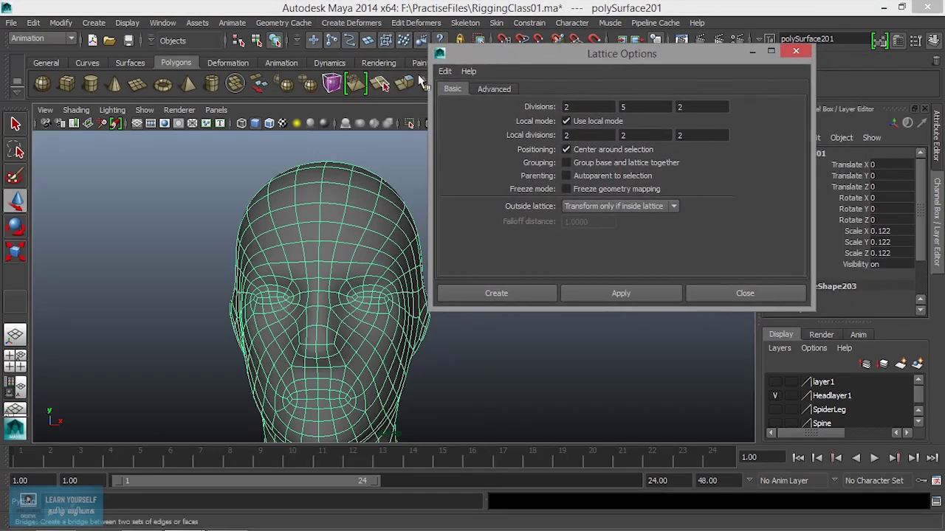
pyautogui.click(445, 71)
pyautogui.click(459, 100)
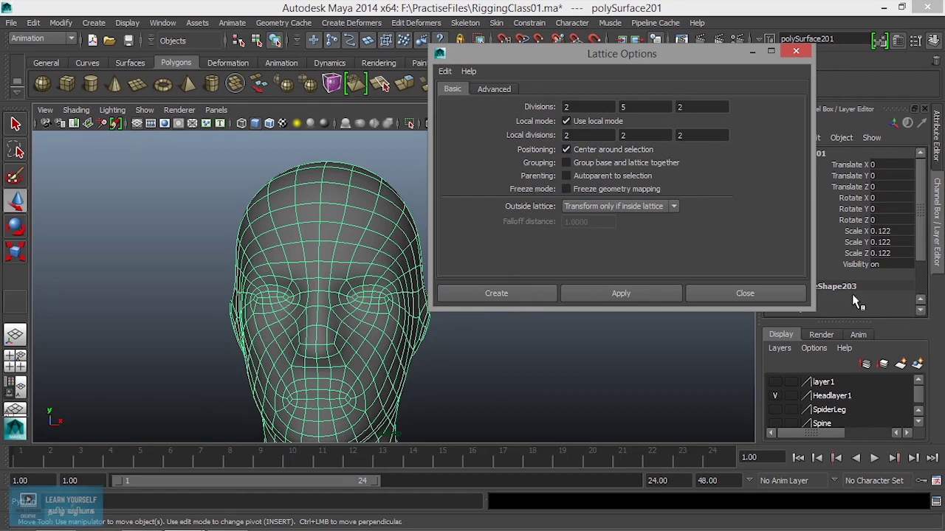
# Set lattice divisions to 4, 5, 4 and create ffd1Lattice around the head.
pyautogui.moveTo(633, 58); pyautogui.dragTo(591, 49)
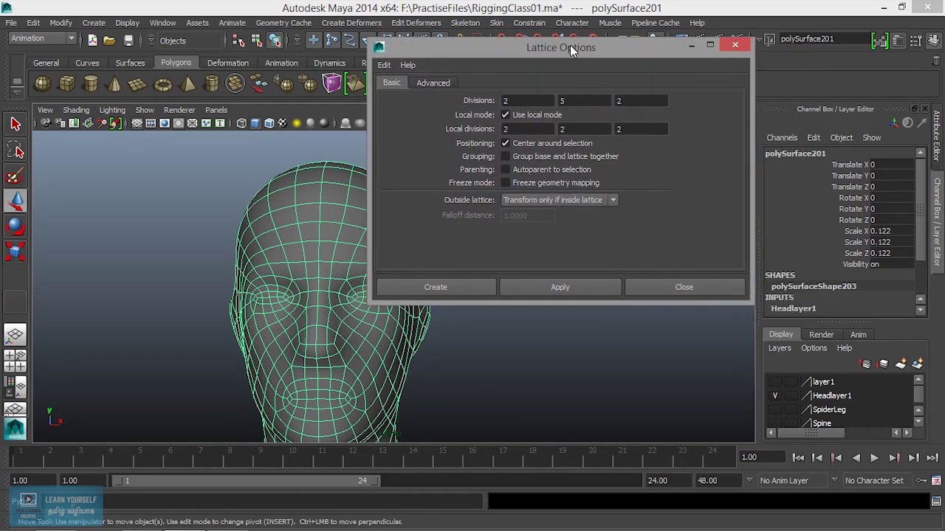
pyautogui.doubleClick(550, 99)
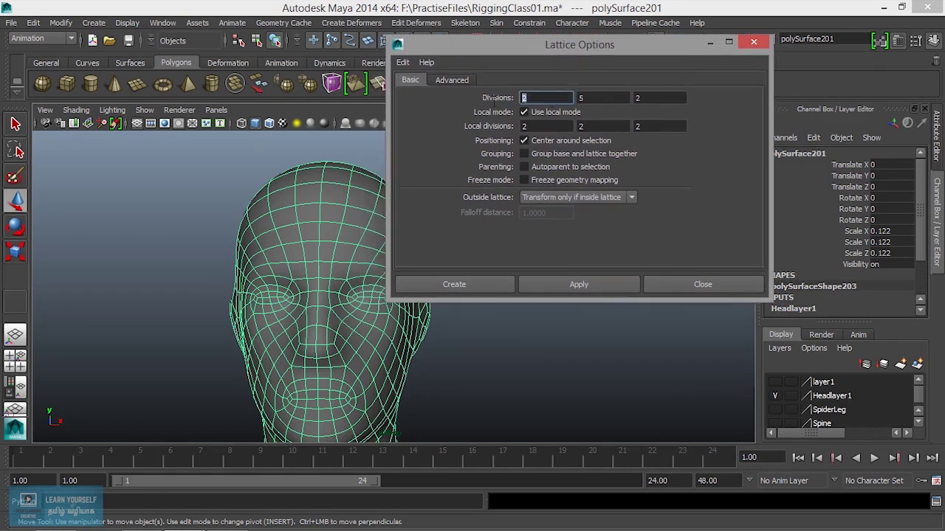
pyautogui.write('4')
pyautogui.doubleClick(653, 97)
pyautogui.write('4')
pyautogui.moveTo(620, 48); pyautogui.dragTo(765, 55)
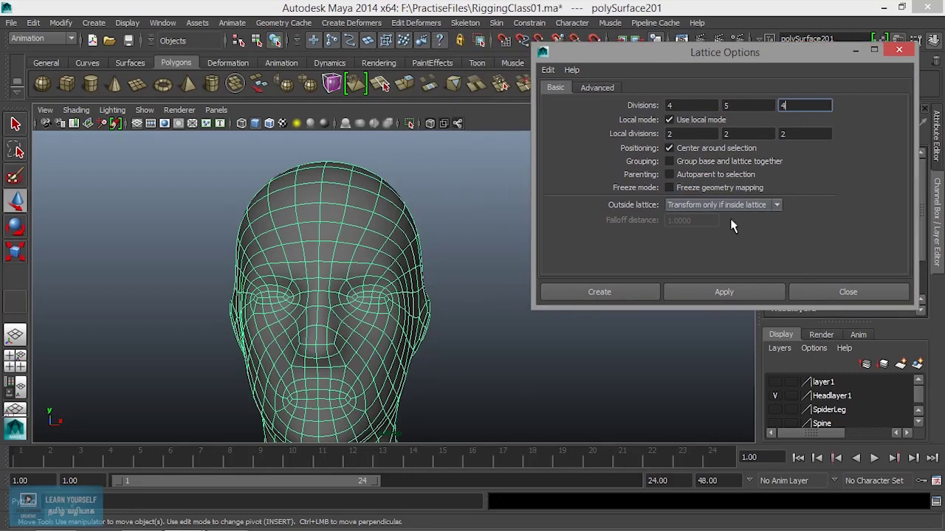
pyautogui.click(736, 293)
# Face the head and lattice and switch the lattice to Lattice Point editing.
pyautogui.scroll(-3, 435, 337)
pyautogui.scroll(-3, 435, 337)
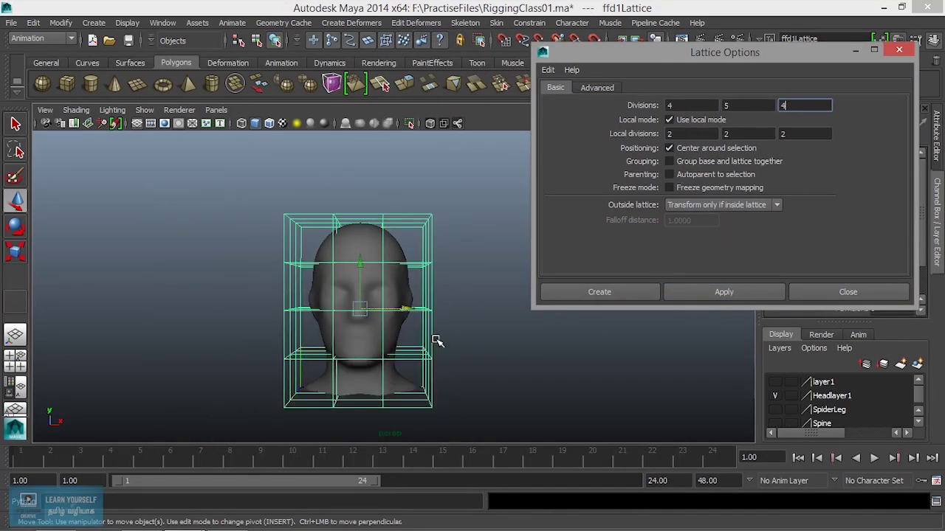
pyautogui.moveTo(331, 331)
pyautogui.keyDown('alt'); pyautogui.mouseDown()
pyautogui.moveTo(487, 358)
pyautogui.moveTo(388, 354)
pyautogui.mouseUp(); pyautogui.keyUp('alt')
pyautogui.scroll(3, 388, 354)
pyautogui.keyDown('alt'); pyautogui.moveTo(406, 290); pyautogui.dragTo(352, 247); pyautogui.keyUp('alt')
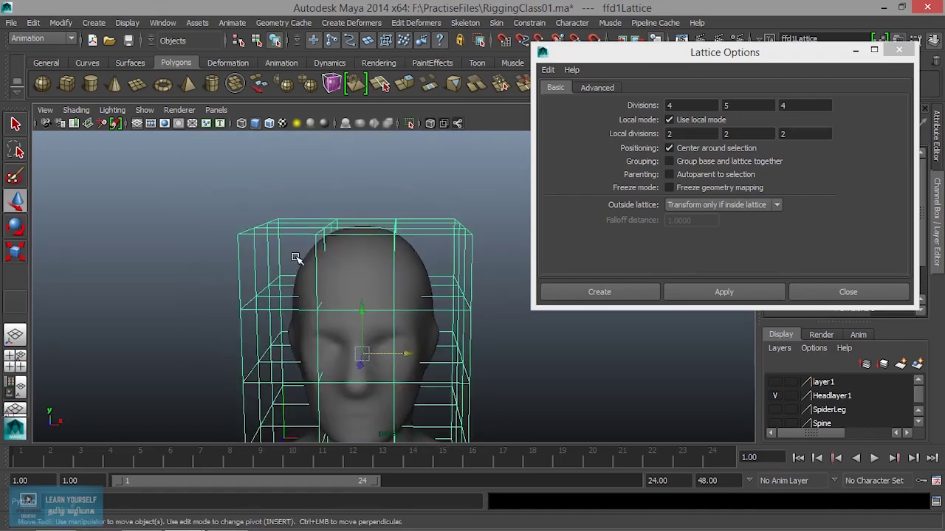
pyautogui.moveTo(288, 234); pyautogui.dragTo(289, 202, button='right')
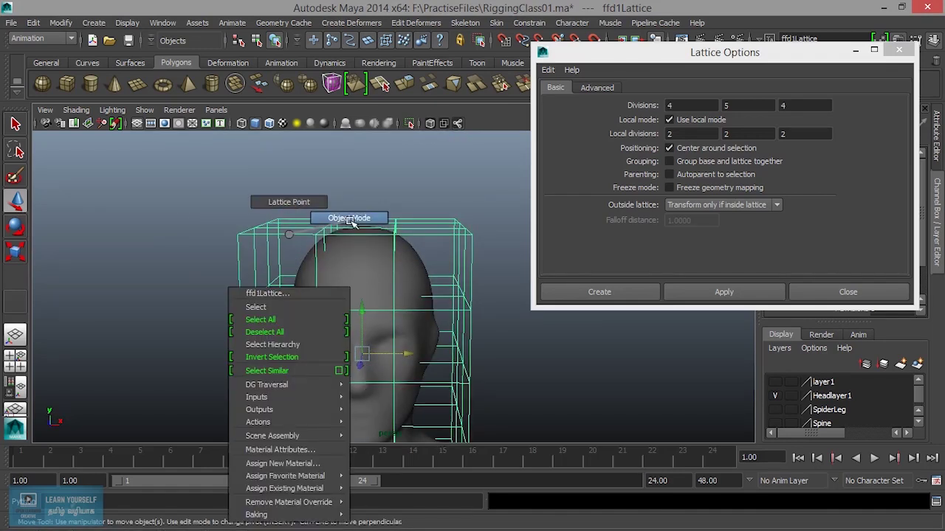
pyautogui.moveTo(290, 202); pyautogui.dragTo(291, 202, button='right')
pyautogui.moveTo(325, 244)
pyautogui.keyDown('alt'); pyautogui.mouseDown()
pyautogui.moveTo(343, 243)
pyautogui.moveTo(274, 243)
pyautogui.mouseUp(); pyautogui.keyUp('alt')
# Scale the top and middle rows of lattice points inward to taper the crown.
pyautogui.moveTo(214, 214); pyautogui.dragTo(285, 264)
pyautogui.moveTo(407, 205)
pyautogui.keyDown('shift'); pyautogui.mouseDown()
pyautogui.moveTo(483, 264)
pyautogui.moveTo(418, 308)
pyautogui.mouseUp(); pyautogui.keyUp('shift')
pyautogui.press('r')
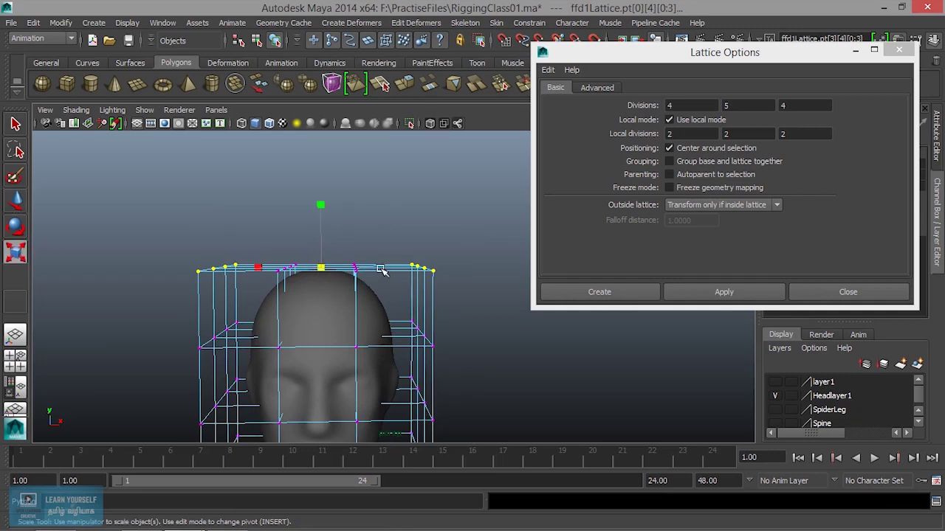
pyautogui.moveTo(252, 273); pyautogui.dragTo(303, 270)
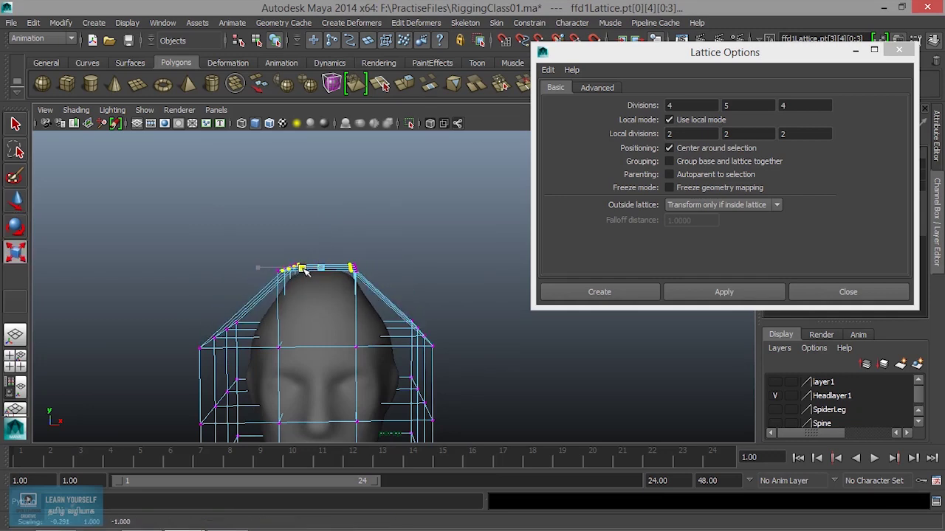
pyautogui.moveTo(297, 312)
pyautogui.keyDown('alt'); pyautogui.mouseDown()
pyautogui.moveTo(296, 293)
pyautogui.moveTo(196, 264)
pyautogui.moveTo(438, 312)
pyautogui.mouseUp(); pyautogui.keyUp('alt')
pyautogui.moveTo(267, 294)
pyautogui.mouseDown()
pyautogui.moveTo(288, 296)
pyautogui.moveTo(377, 359)
pyautogui.moveTo(362, 359)
pyautogui.mouseUp()
# Close the lattice options window and pick individual lattice points near the face.
pyautogui.click(898, 50)
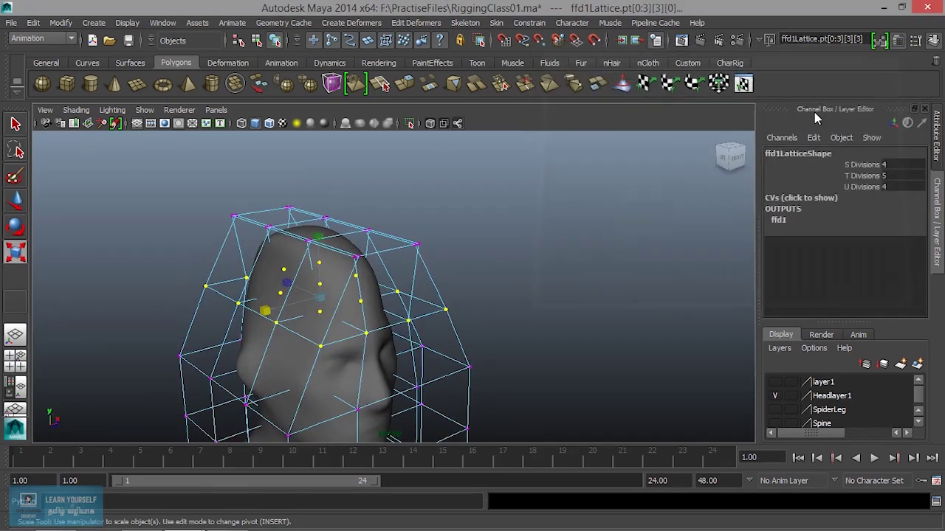
pyautogui.moveTo(536, 262)
pyautogui.keyDown('alt'); pyautogui.mouseDown()
pyautogui.moveTo(521, 285)
pyautogui.moveTo(509, 284)
pyautogui.moveTo(522, 279)
pyautogui.moveTo(465, 358)
pyautogui.mouseUp(); pyautogui.keyUp('alt')
pyautogui.moveTo(394, 207); pyautogui.dragTo(459, 206, button='right')
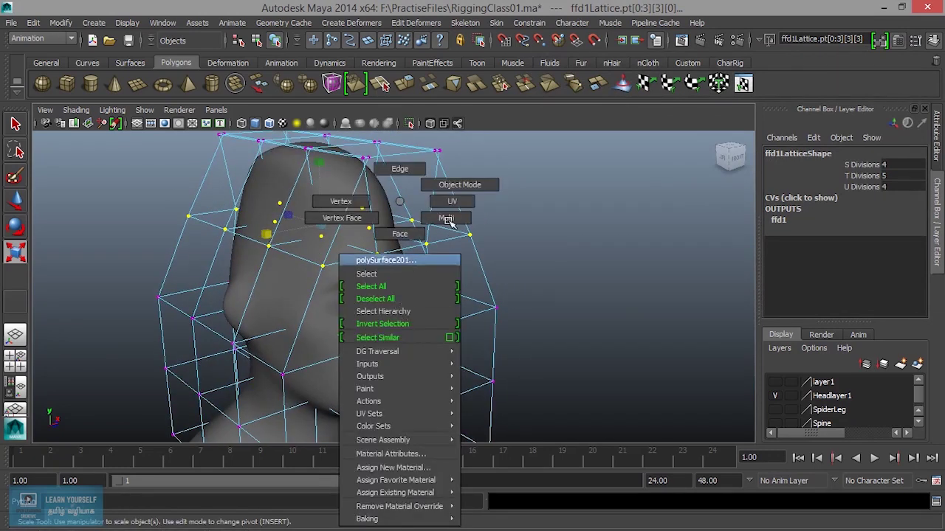
pyautogui.click(378, 305)
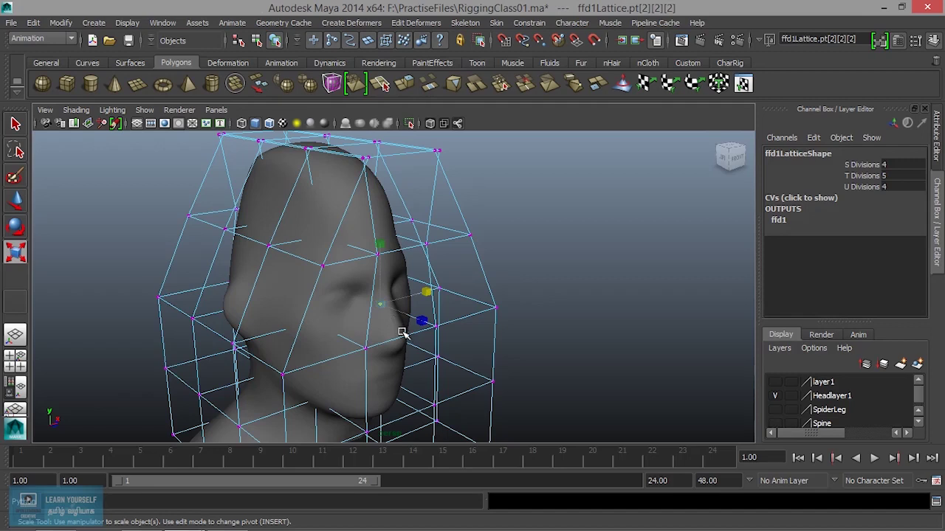
pyautogui.click(323, 333)
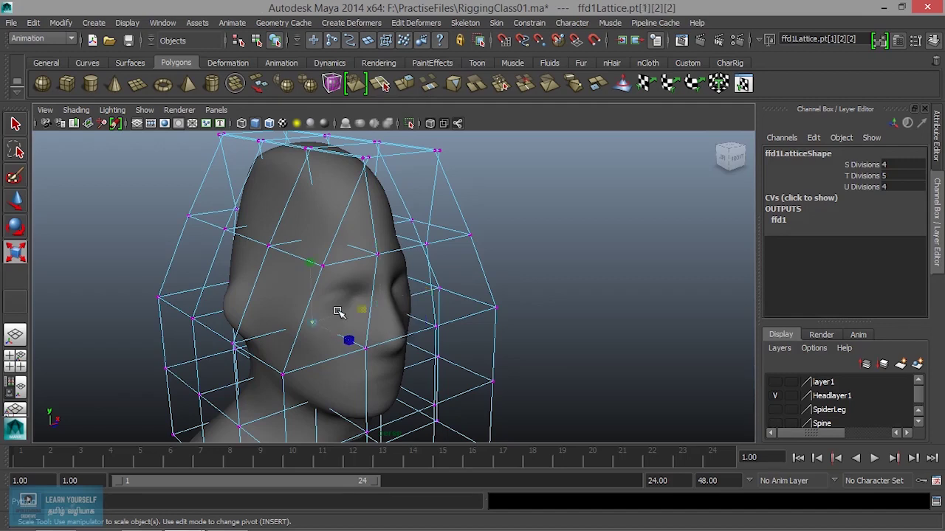
pyautogui.press('q')
pyautogui.moveTo(359, 228); pyautogui.dragTo(336, 311, button='right')
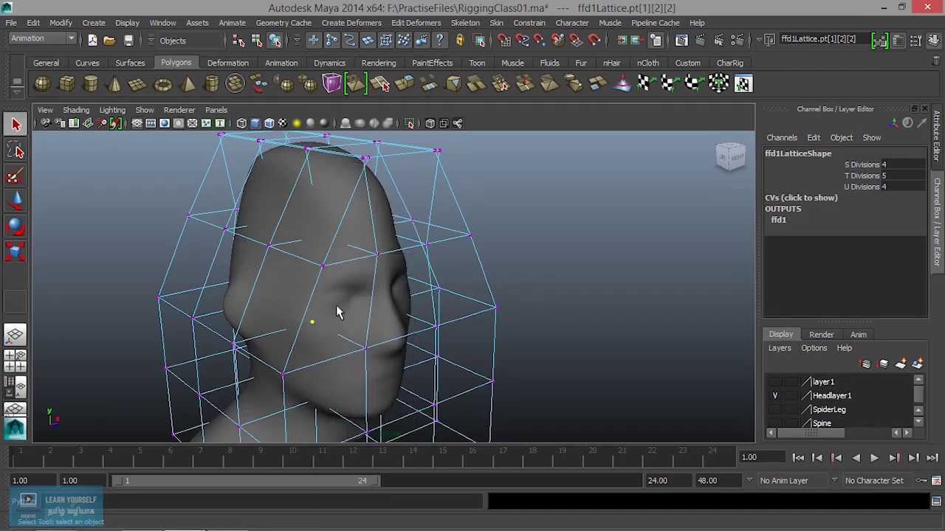
# Clear the lattice point selection, return to Object Mode, and select the head mesh.
pyautogui.click(368, 223)
pyautogui.keyDown('alt'); pyautogui.moveTo(350, 247); pyautogui.dragTo(332, 210); pyautogui.keyUp('alt')
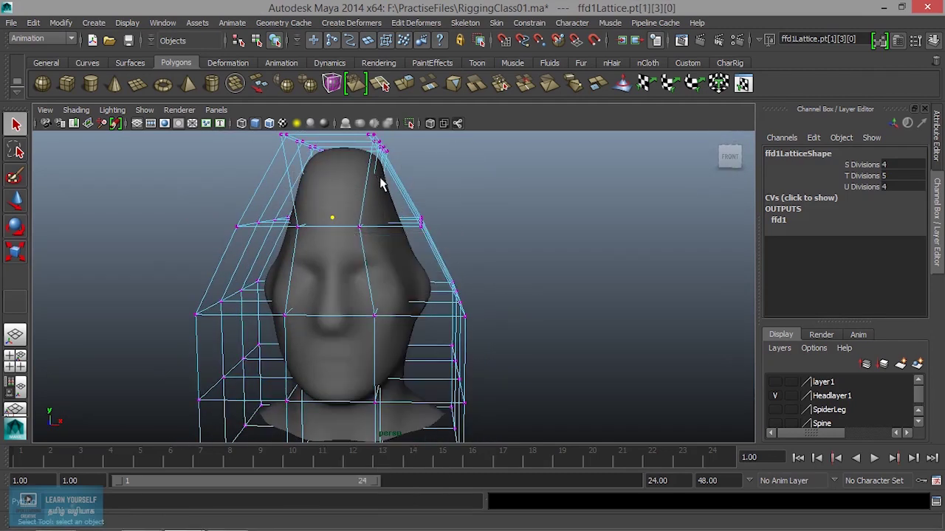
pyautogui.moveTo(394, 179); pyautogui.dragTo(451, 156, button='right')
pyautogui.click(413, 198)
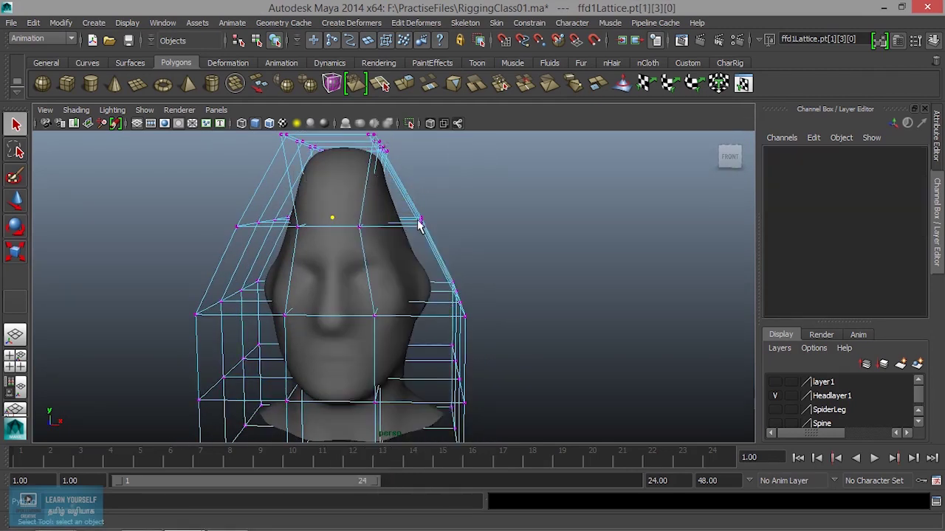
pyautogui.moveTo(417, 223); pyautogui.dragTo(472, 206, button='right')
pyautogui.click(382, 244)
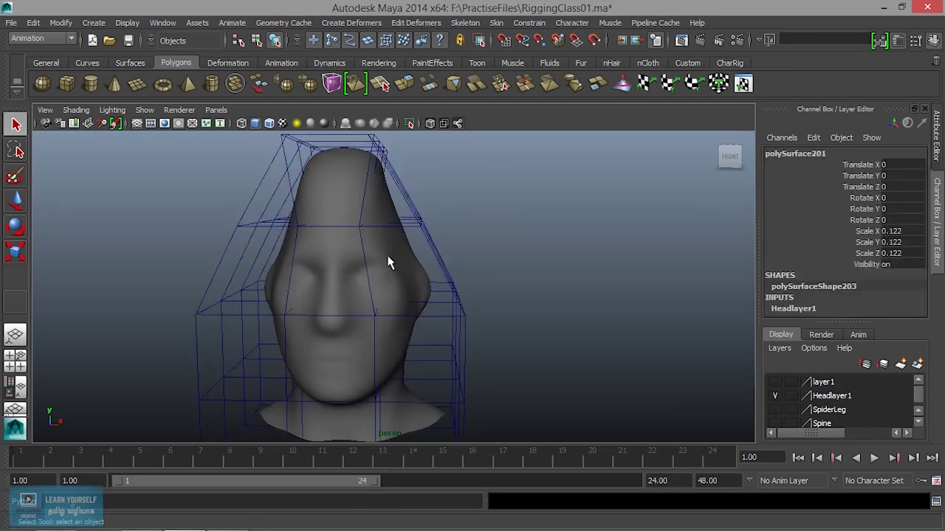
# Expand the ffd1 deformer under INPUTS in the Channel Box to show Local Influence.
pyautogui.keyDown('alt'); pyautogui.moveTo(355, 294); pyautogui.dragTo(418, 289); pyautogui.keyUp('alt')
pyautogui.scroll(-3, 845, 268)
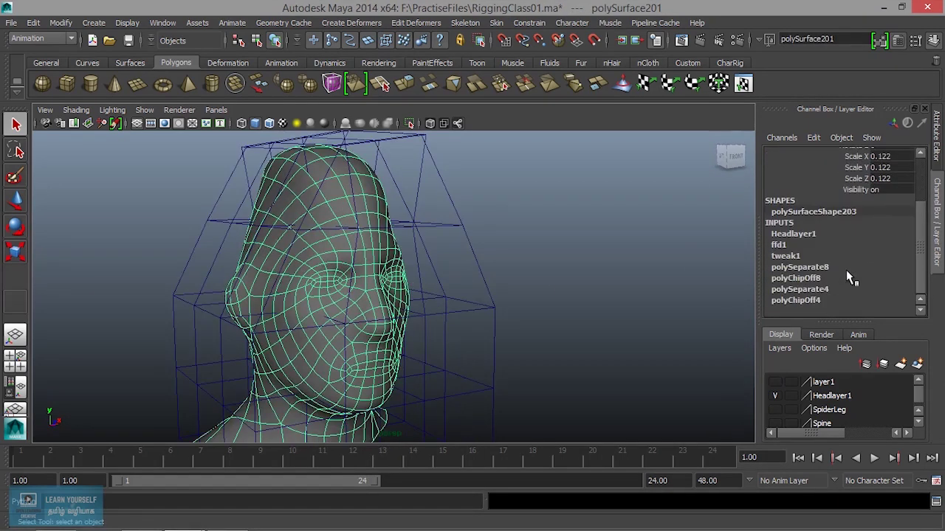
pyautogui.click(778, 245)
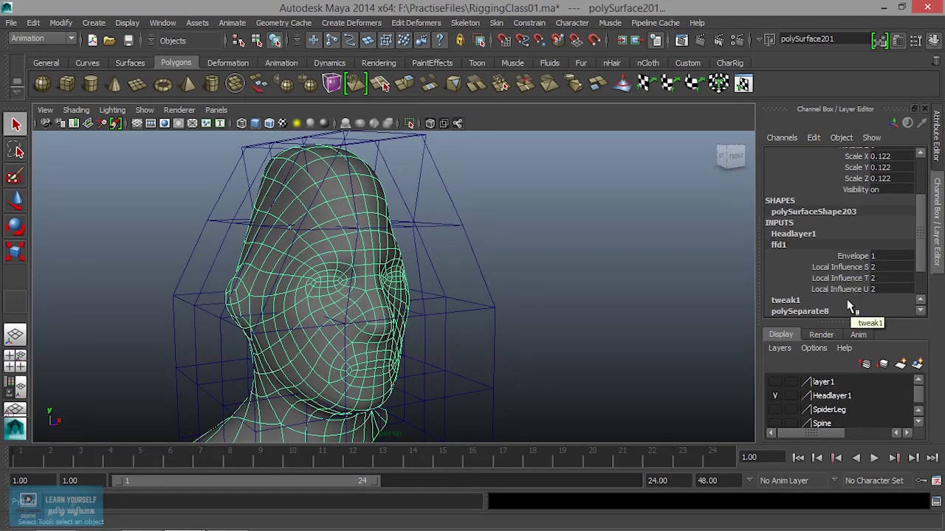
pyautogui.click(789, 244)
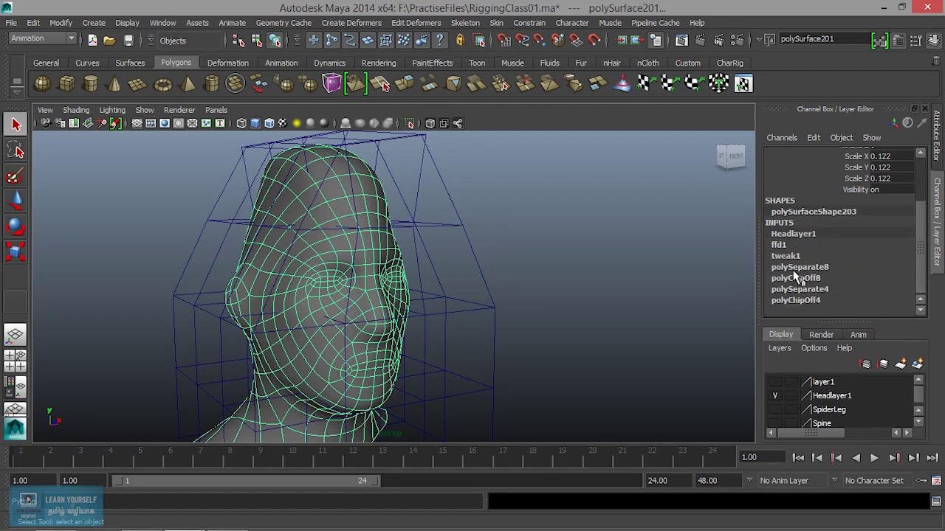
pyautogui.click(780, 244)
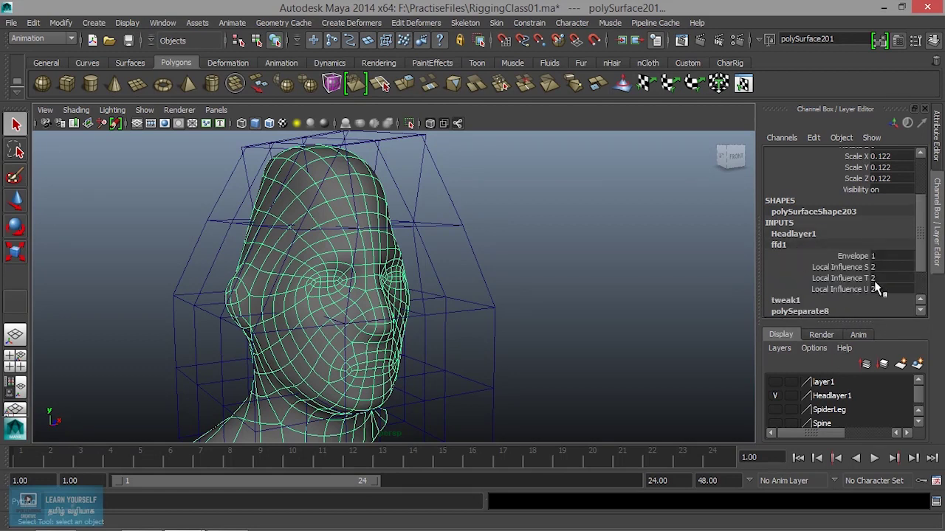
pyautogui.scroll(-2, 915, 249)
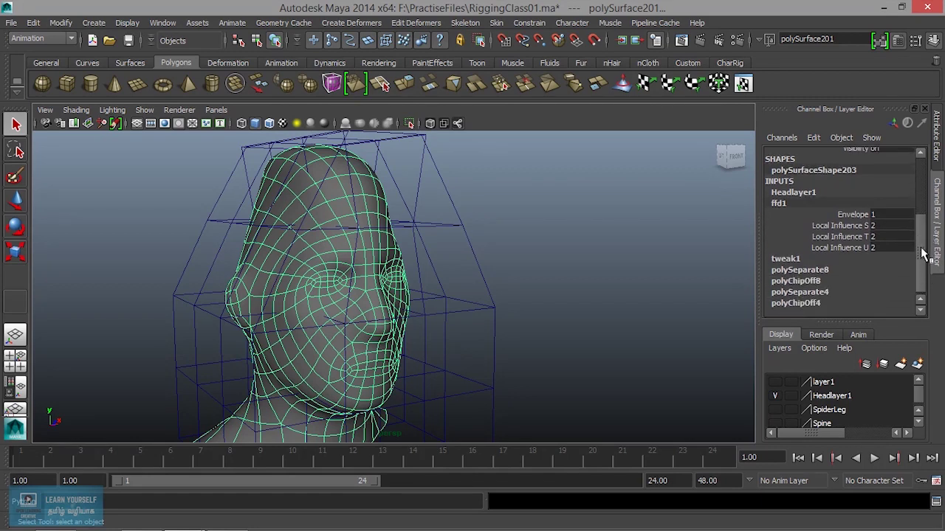
pyautogui.click(779, 257)
pyautogui.click(803, 272)
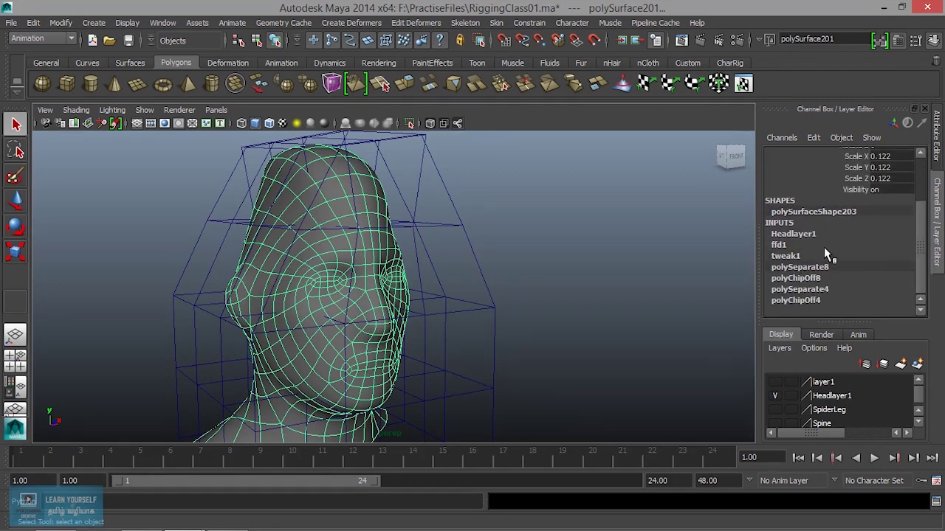
pyautogui.click(780, 244)
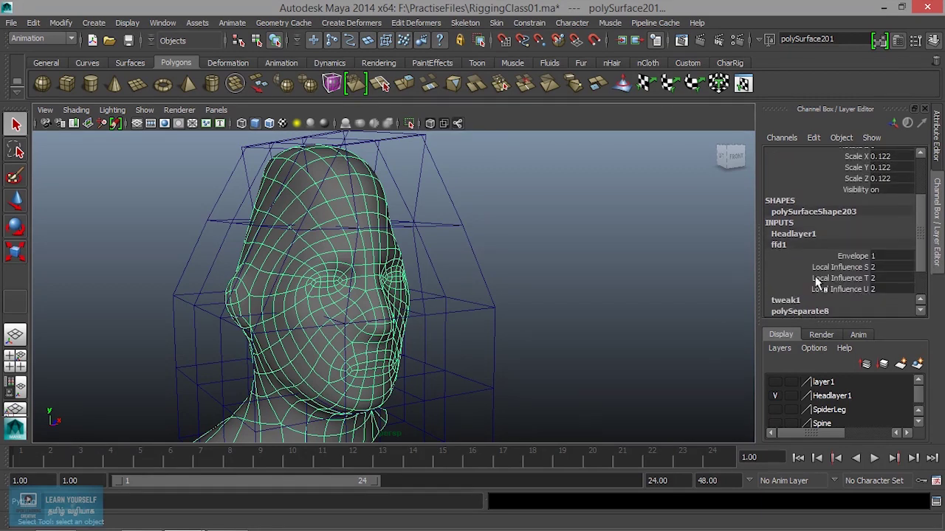
# Raise ffd1 Local Influence T to 11, leaving S and U at 2.
pyautogui.click(862, 278)
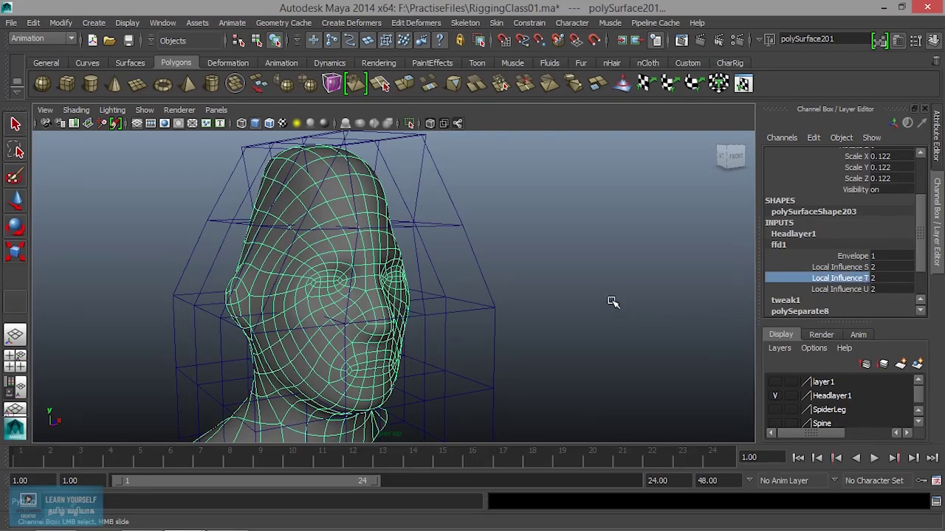
pyautogui.moveTo(609, 291); pyautogui.dragTo(636, 289, button='middle')
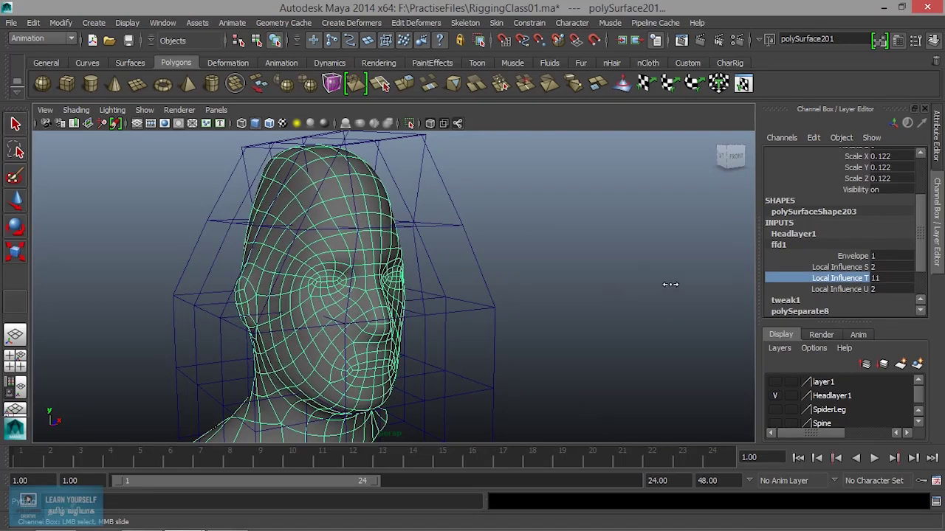
pyautogui.click(854, 268)
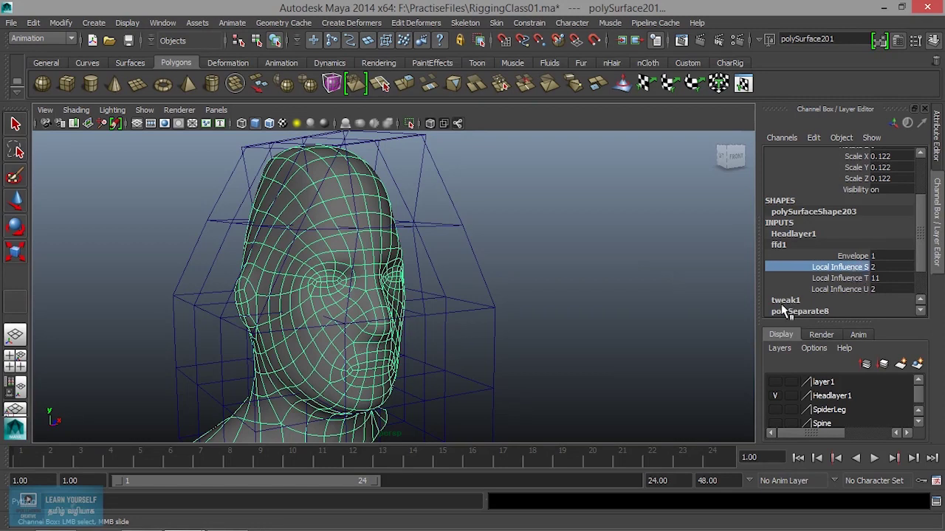
pyautogui.click(847, 290)
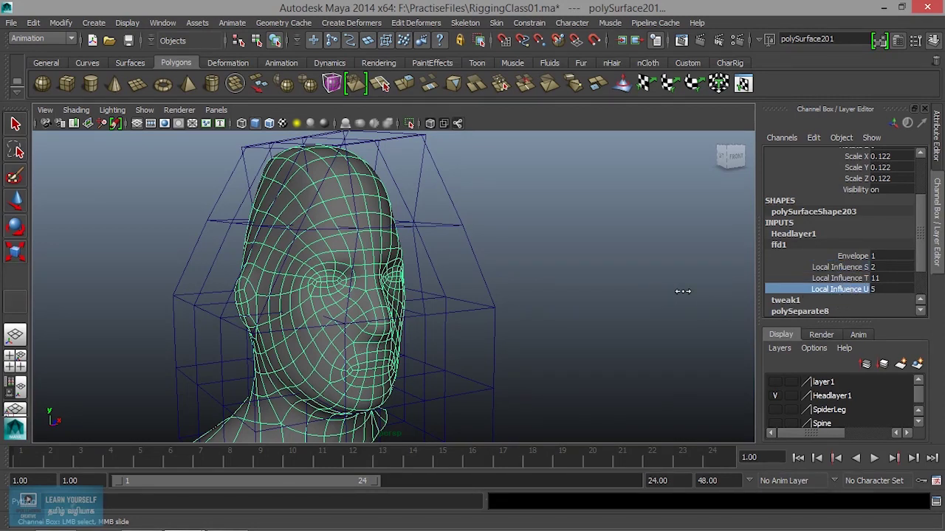
pyautogui.moveTo(521, 276)
pyautogui.keyDown('alt'); pyautogui.mouseDown()
pyautogui.moveTo(405, 274)
pyautogui.moveTo(449, 272)
pyautogui.mouseUp(); pyautogui.keyUp('alt')
pyautogui.rightClick(379, 237)
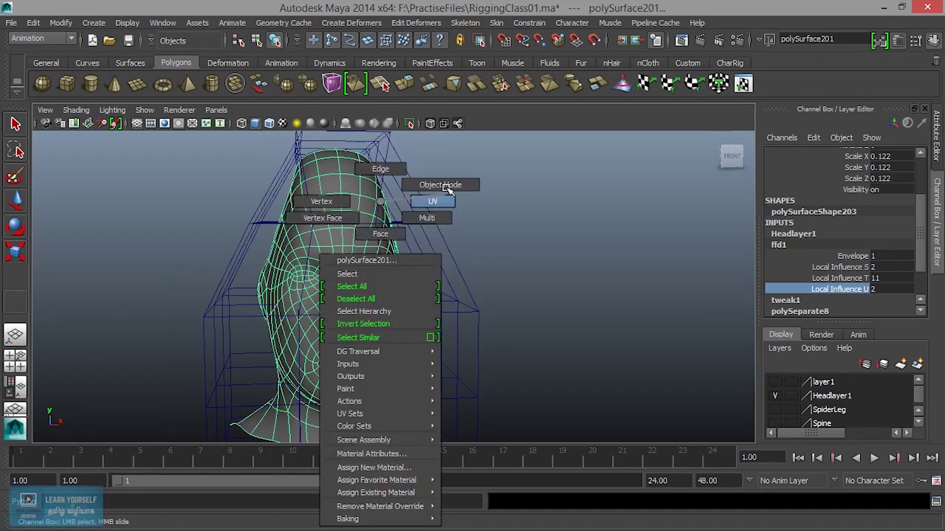
# Put the head in Object Mode with the Move tool, viewed from the side.
pyautogui.click(440, 185)
pyautogui.scroll(-5, 330, 329)
pyautogui.keyDown('alt'); pyautogui.moveTo(330, 329); pyautogui.dragTo(380, 317); pyautogui.keyUp('alt')
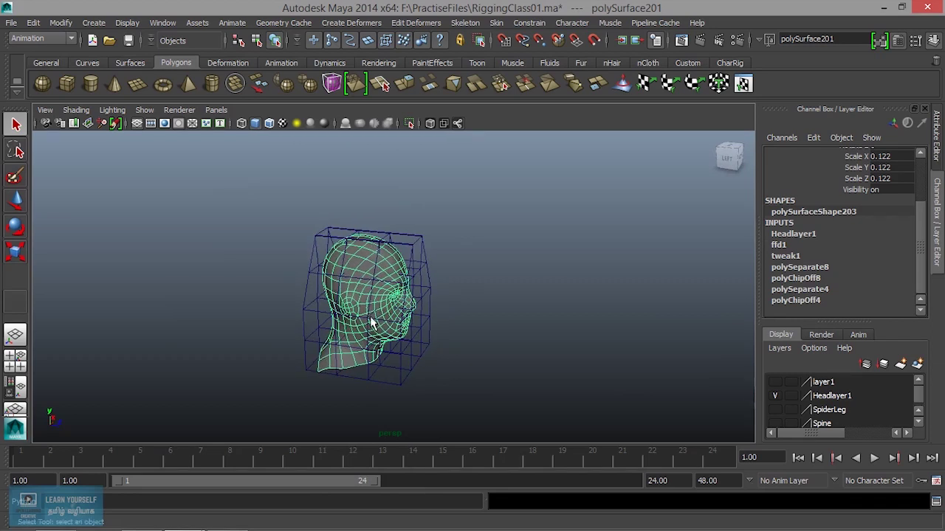
pyautogui.press('w')
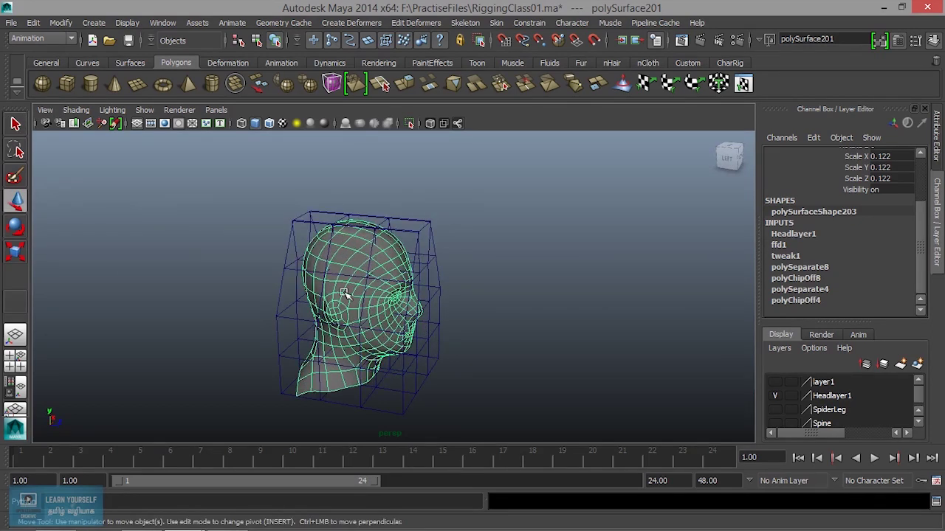
pyautogui.moveTo(363, 257); pyautogui.dragTo(438, 322, button='right')
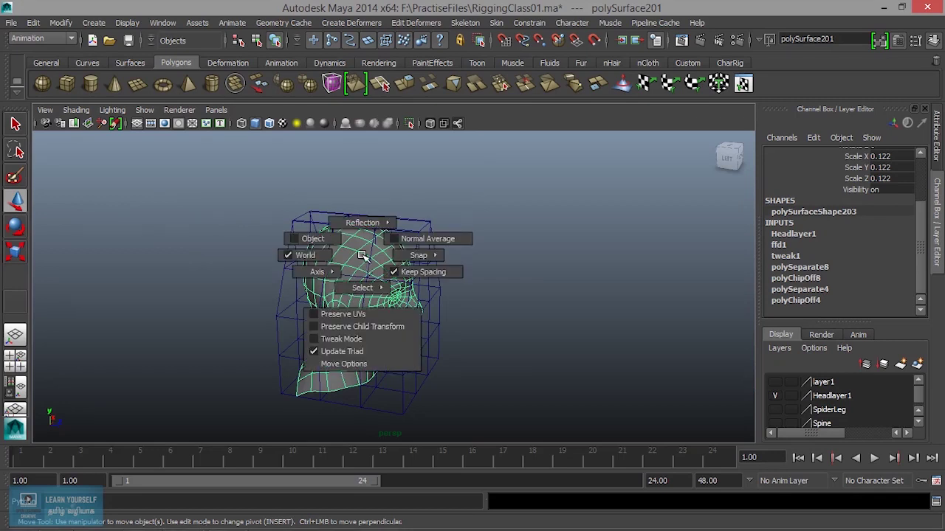
pyautogui.scroll(-5, 422, 362)
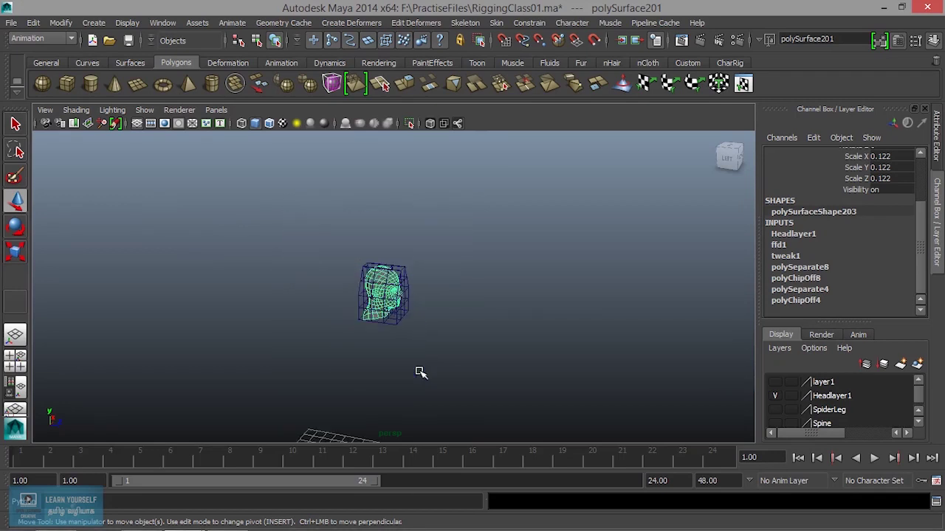
pyautogui.scroll(-2, 421, 372)
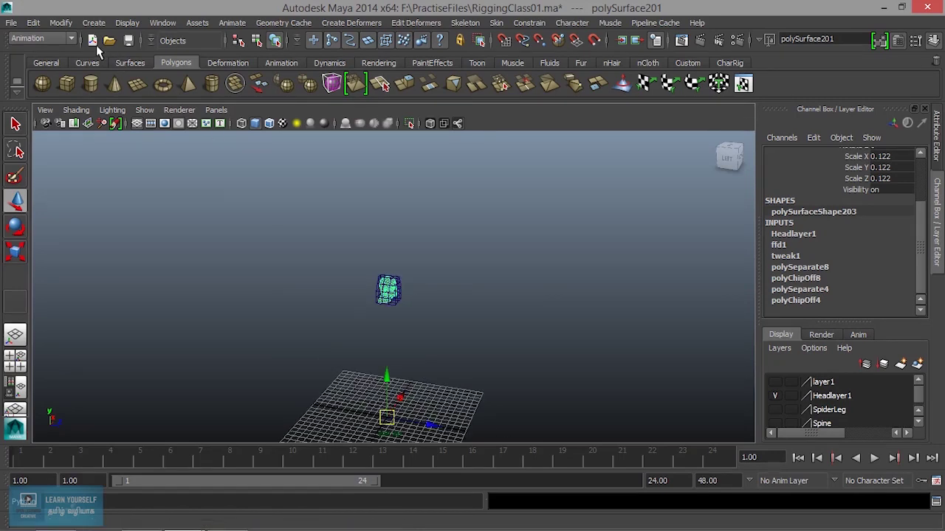
# Center the head's pivot, move it through the lattice, then undo back to its original place.
pyautogui.click(60, 23)
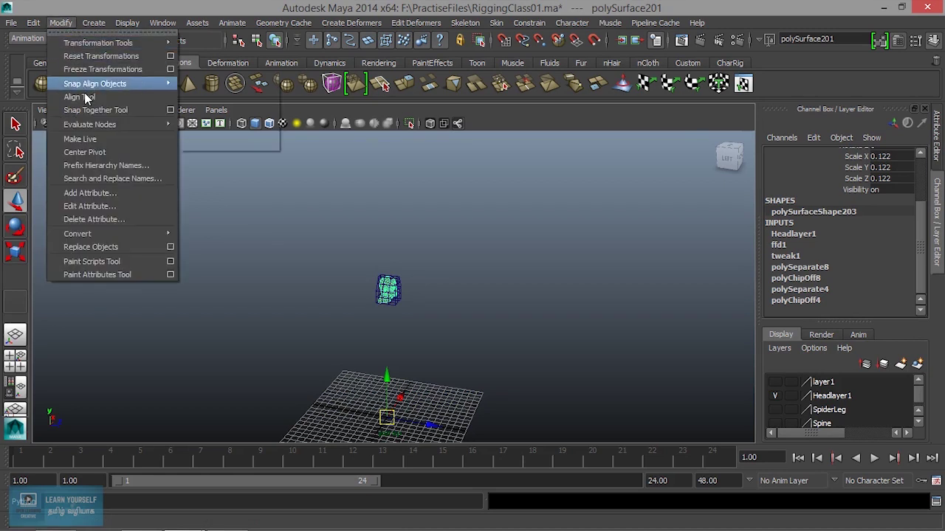
pyautogui.click(99, 155)
pyautogui.scroll(3, 301, 261)
pyautogui.scroll(4, 409, 303)
pyautogui.moveTo(410, 302); pyautogui.dragTo(389, 286, button='middle')
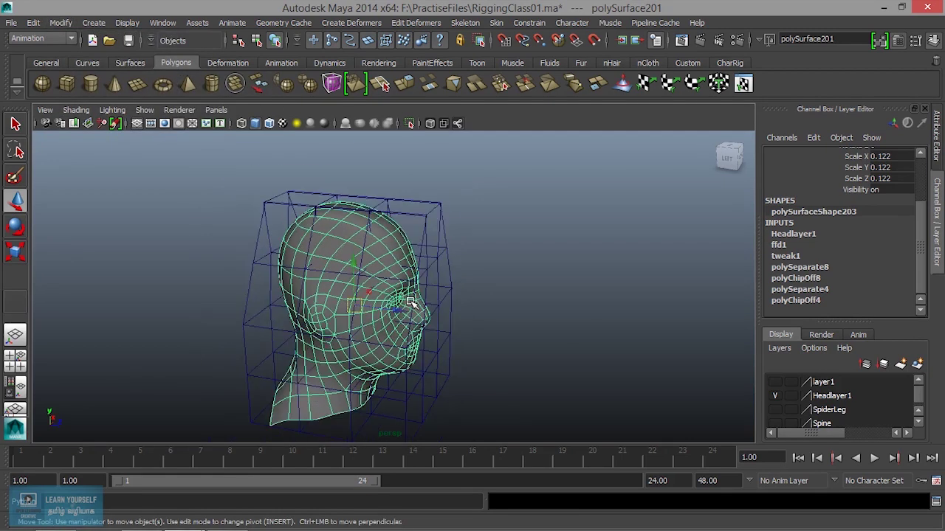
pyautogui.moveTo(389, 287)
pyautogui.keyDown('alt'); pyautogui.mouseDown()
pyautogui.moveTo(385, 276)
pyautogui.moveTo(371, 286)
pyautogui.mouseUp(); pyautogui.keyUp('alt')
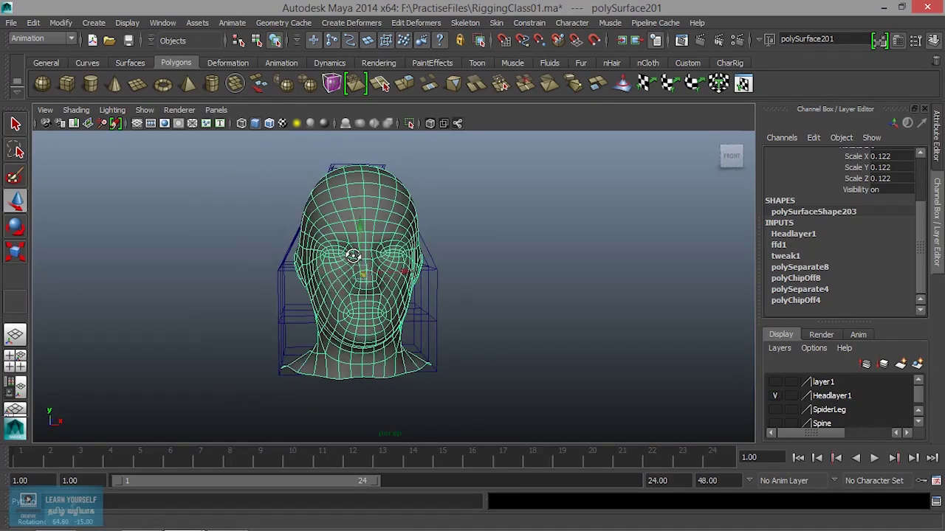
pyautogui.hotkey('ctrl', 'z')
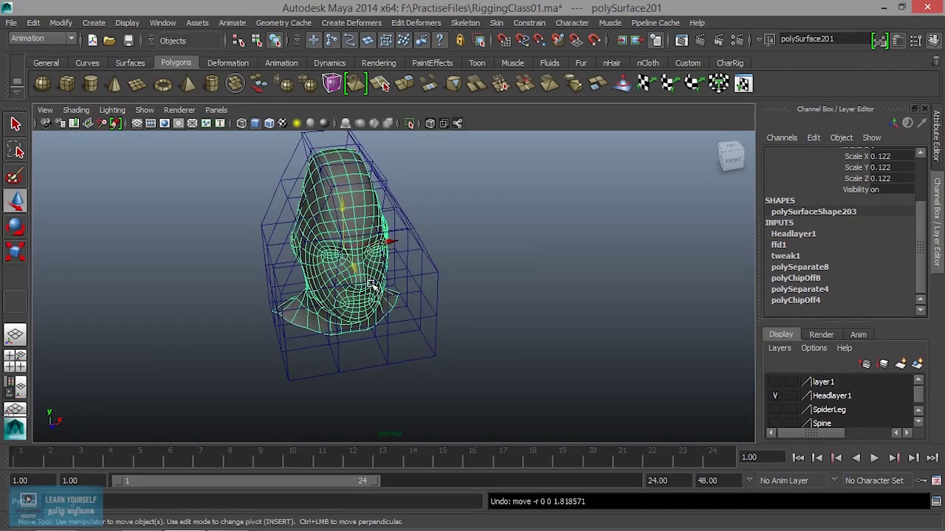
pyautogui.hotkey('ctrl', 'z')
pyautogui.hotkey('ctrl', 'z')
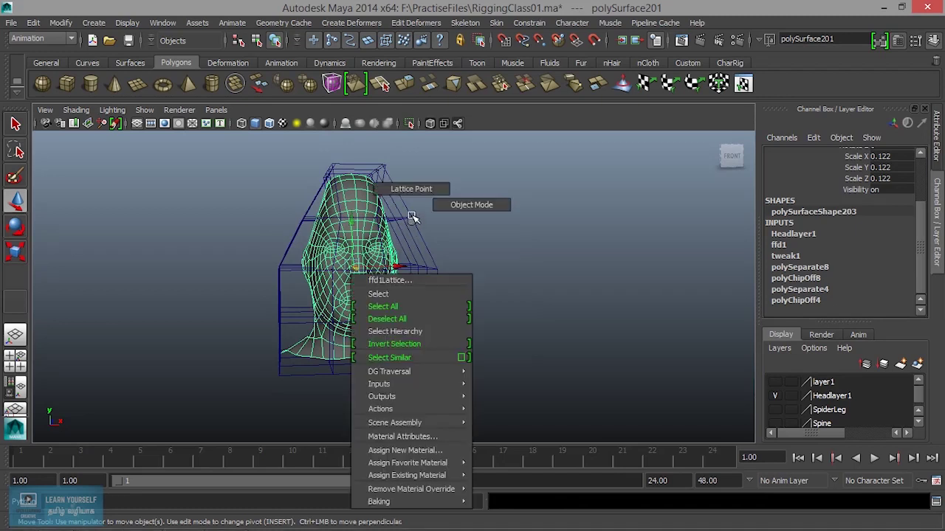
# Lower the bottom lattice rows, raise and narrow the top rows, then select the head.
pyautogui.moveTo(411, 223); pyautogui.dragTo(413, 188, button='right')
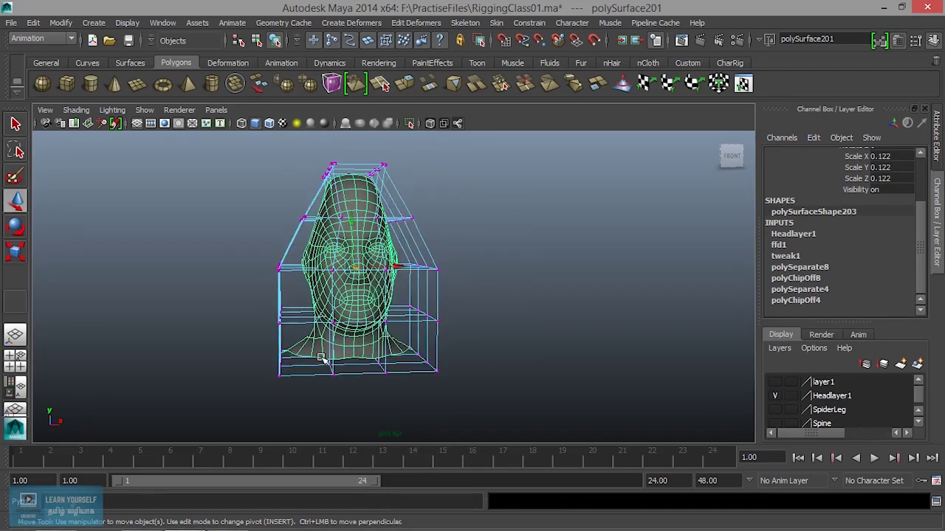
pyautogui.moveTo(233, 301); pyautogui.dragTo(491, 392)
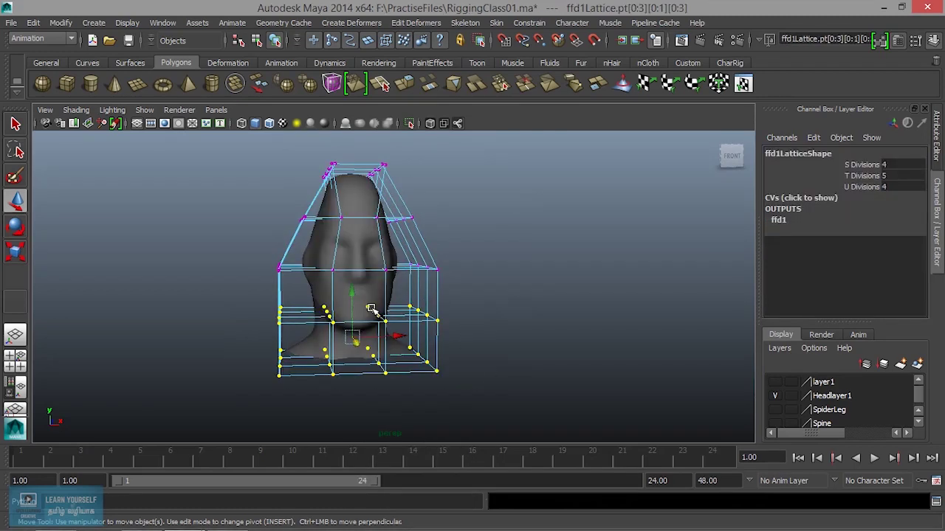
pyautogui.moveTo(352, 291)
pyautogui.mouseDown()
pyautogui.moveTo(353, 341)
pyautogui.moveTo(421, 321)
pyautogui.moveTo(219, 165)
pyautogui.moveTo(428, 295)
pyautogui.mouseUp()
pyautogui.moveTo(344, 201)
pyautogui.mouseDown()
pyautogui.moveTo(344, 168)
pyautogui.moveTo(342, 255)
pyautogui.mouseUp()
pyautogui.press('r')
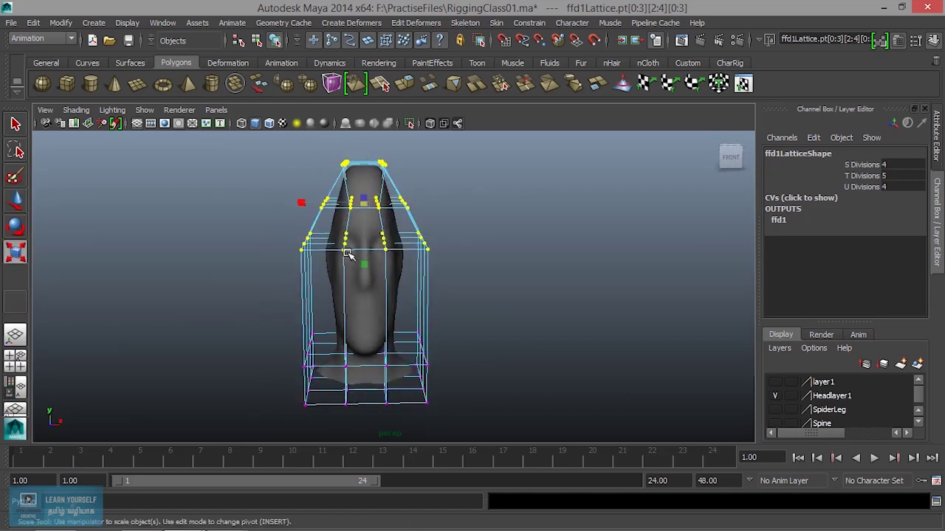
pyautogui.moveTo(302, 206); pyautogui.dragTo(317, 204)
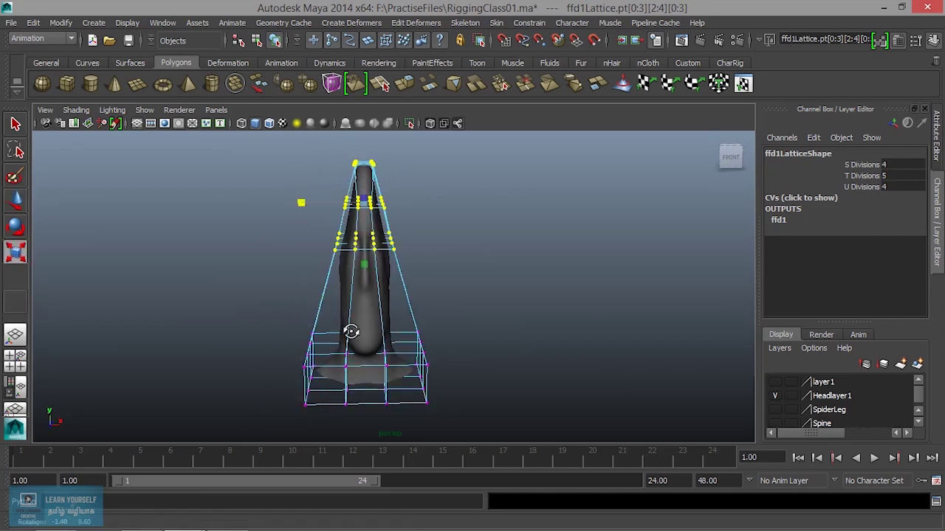
pyautogui.keyDown('alt'); pyautogui.moveTo(344, 329); pyautogui.dragTo(367, 327); pyautogui.keyUp('alt')
pyautogui.click(341, 294)
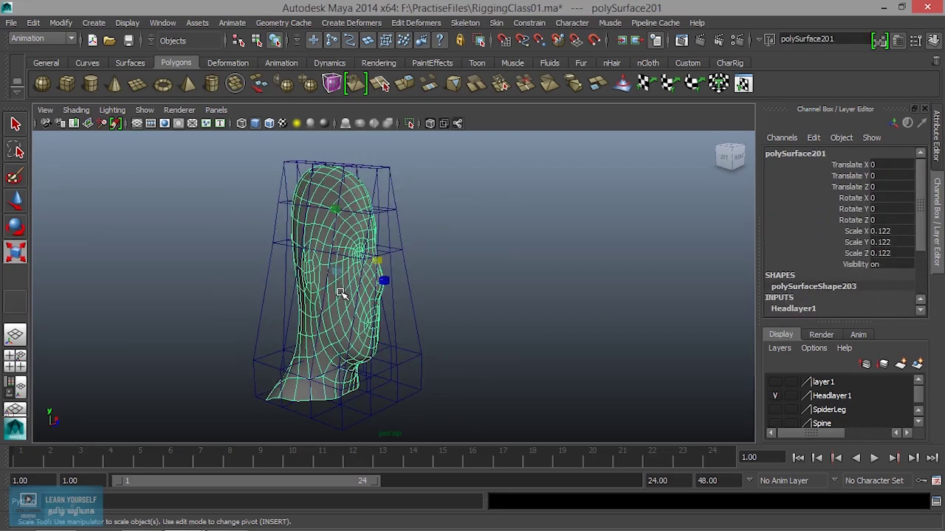
# Slide the head forward to Translate Z 2.155 and inspect the face from another angle.
pyautogui.press('w')
pyautogui.moveTo(371, 278)
pyautogui.mouseDown()
pyautogui.moveTo(464, 301)
pyautogui.moveTo(367, 277)
pyautogui.moveTo(253, 291)
pyautogui.moveTo(407, 282)
pyautogui.moveTo(432, 341)
pyautogui.moveTo(347, 273)
pyautogui.moveTo(266, 269)
pyautogui.moveTo(428, 266)
pyautogui.moveTo(310, 264)
pyautogui.moveTo(454, 286)
pyautogui.moveTo(340, 286)
pyautogui.mouseUp()
pyautogui.scroll(5, 421, 295)
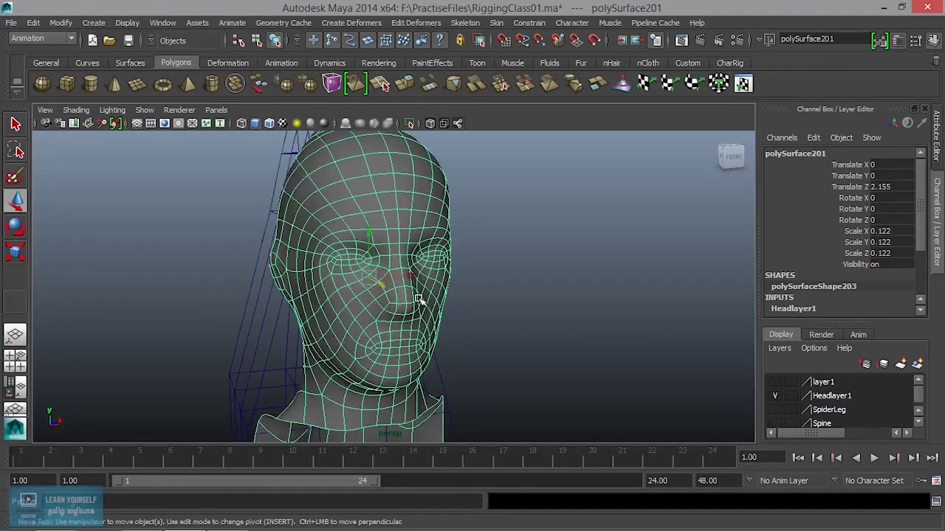
pyautogui.moveTo(422, 295)
pyautogui.keyDown('alt'); pyautogui.mouseDown()
pyautogui.moveTo(481, 313)
pyautogui.moveTo(482, 266)
pyautogui.mouseUp(); pyautogui.keyUp('alt')
pyautogui.scroll(-5, 446, 308)
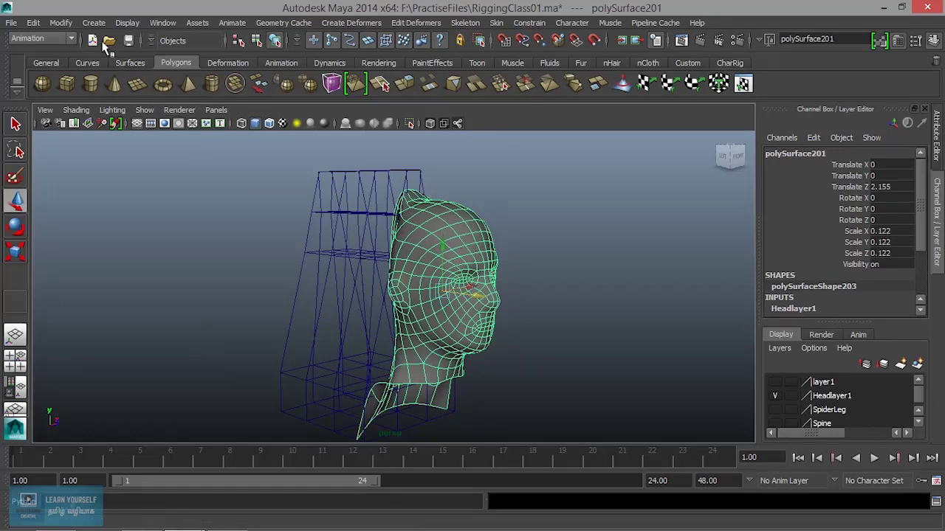
pyautogui.click(34, 23)
pyautogui.click(692, 62)
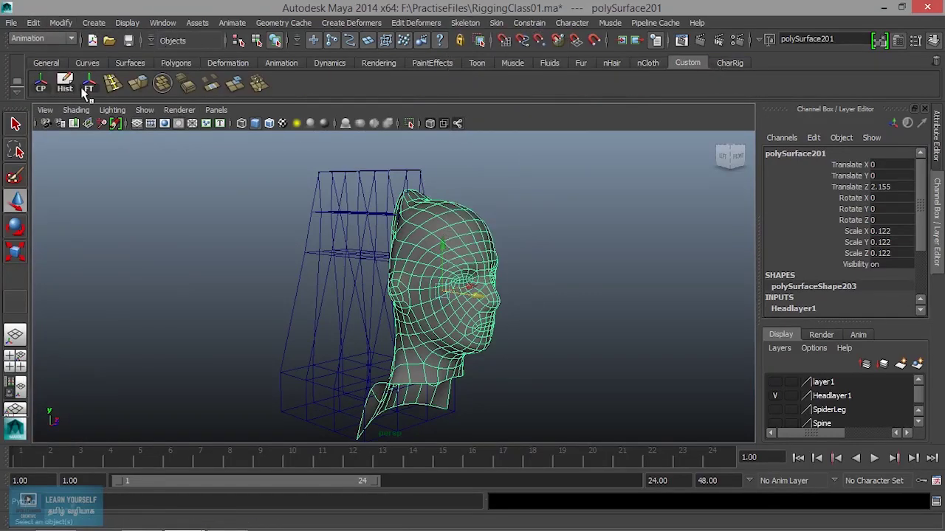
# Test Delete History with a head move, then undo both to restore the lattice.
pyautogui.hotkey('alt', 'h')
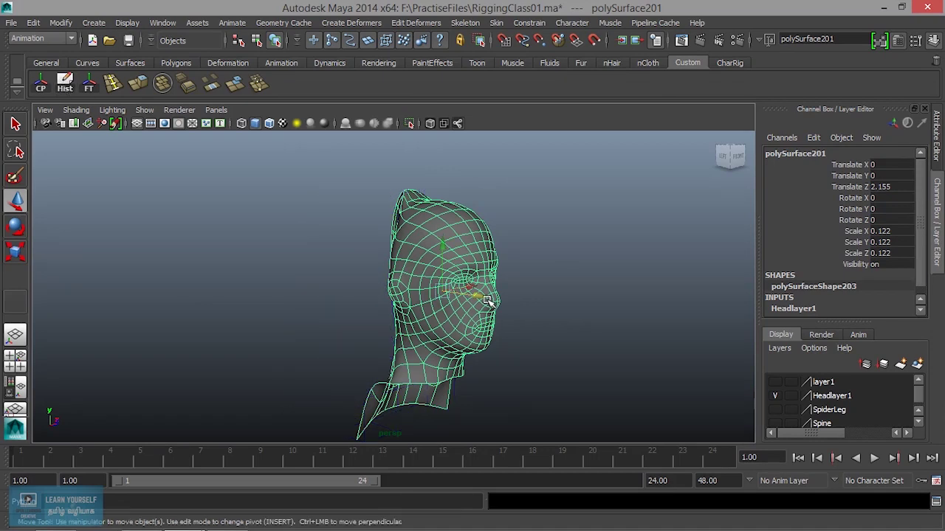
pyautogui.moveTo(463, 306)
pyautogui.keyDown('alt'); pyautogui.mouseDown()
pyautogui.moveTo(487, 295)
pyautogui.moveTo(462, 293)
pyautogui.moveTo(512, 283)
pyautogui.moveTo(443, 288)
pyautogui.mouseUp(); pyautogui.keyUp('alt')
pyautogui.hotkey('ctrl', 'z')
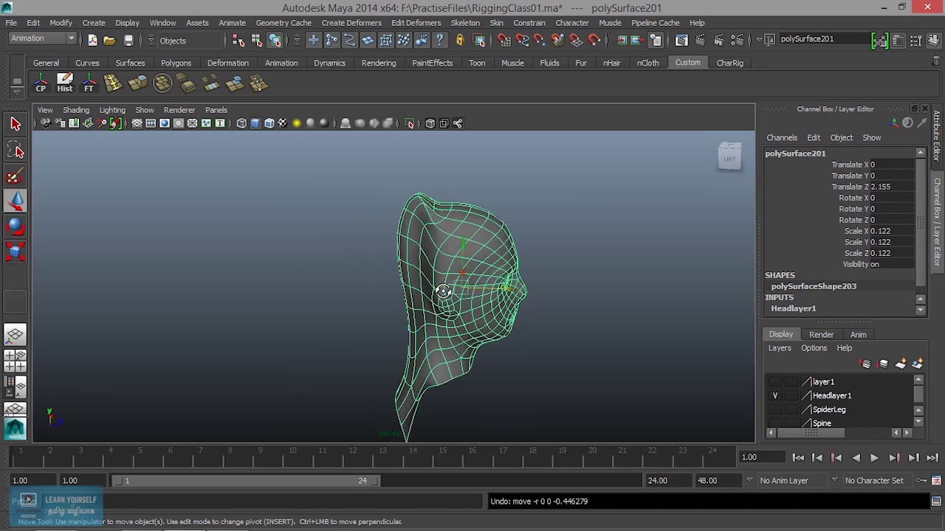
pyautogui.hotkey('ctrl', 'z')
pyautogui.hotkey('ctrl', 'z')
pyautogui.hotkey('ctrl', 'z')
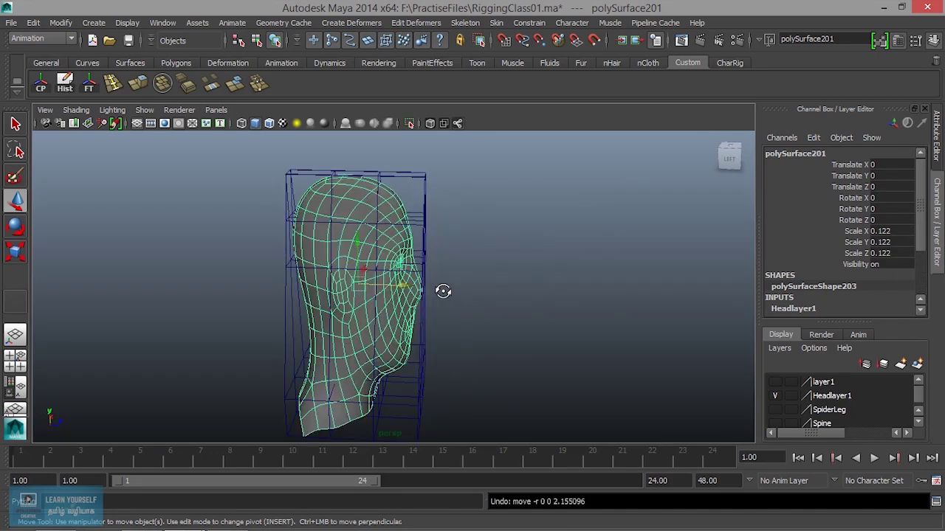
pyautogui.moveTo(443, 291)
pyautogui.keyDown('alt'); pyautogui.mouseDown()
pyautogui.moveTo(295, 283)
pyautogui.moveTo(388, 286)
pyautogui.mouseUp(); pyautogui.keyUp('alt')
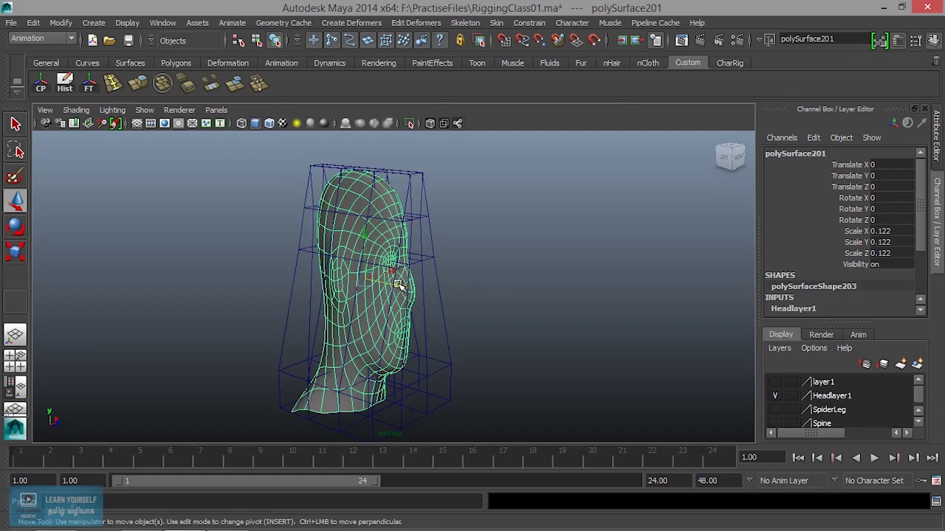
# Move the head clear of the lattice to Translate Z 5.172 and isolate it in the viewport.
pyautogui.hotkey('shift', 'z')
pyautogui.click(436, 284)
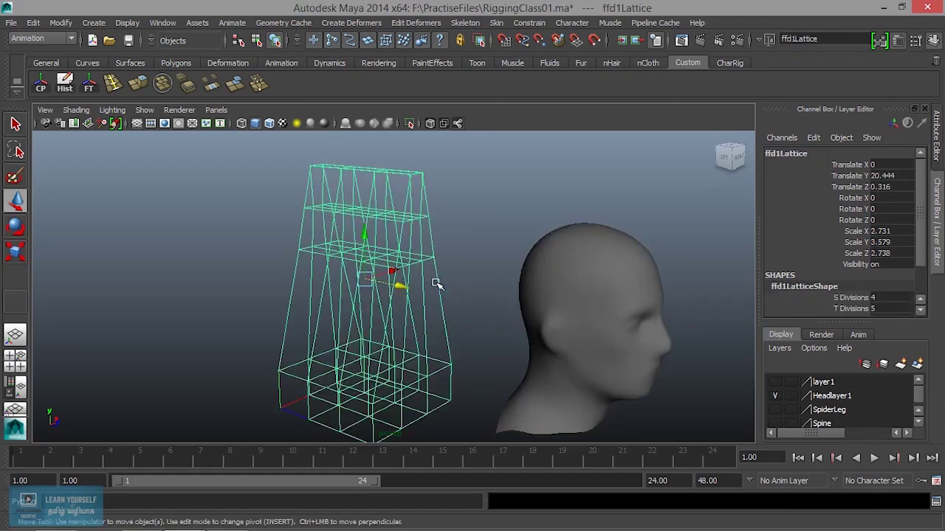
pyautogui.click(596, 289)
pyautogui.click(115, 126)
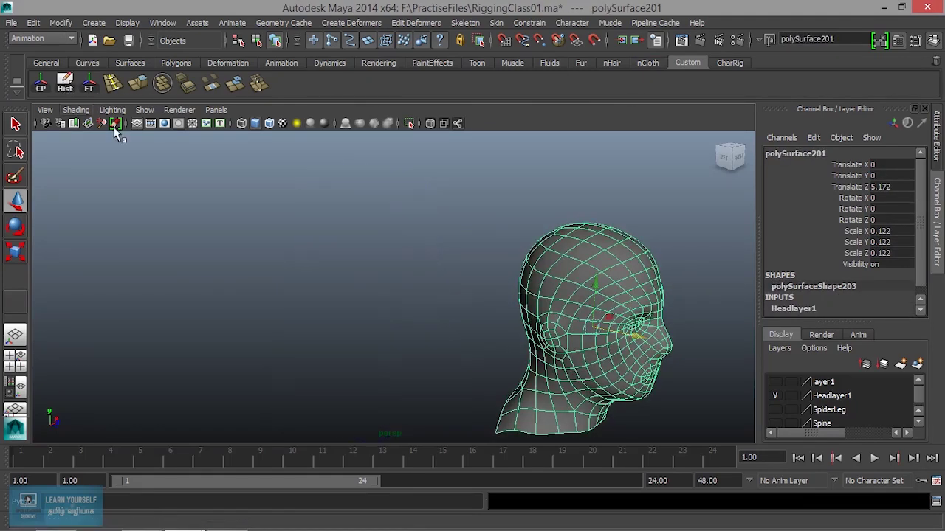
pyautogui.click(433, 297)
pyautogui.moveTo(433, 297)
pyautogui.keyDown('alt'); pyautogui.mouseDown()
pyautogui.moveTo(409, 293)
pyautogui.moveTo(383, 349)
pyautogui.moveTo(399, 345)
pyautogui.mouseUp(); pyautogui.keyUp('alt')
pyautogui.click(413, 295)
pyautogui.click(396, 24)
pyautogui.moveTo(351, 23)
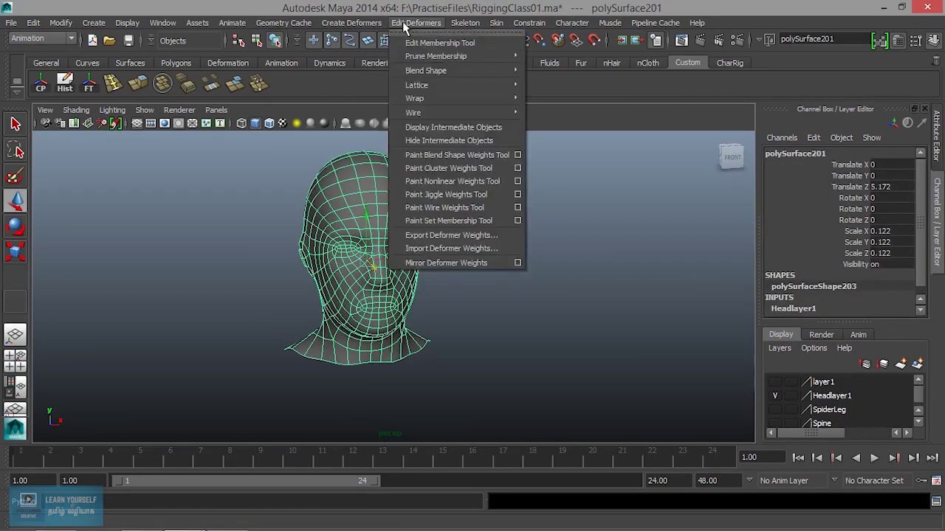
# Create a new head lattice with Outside lattice set to Transform if within falloff (1.0000).
pyautogui.click(438, 57)
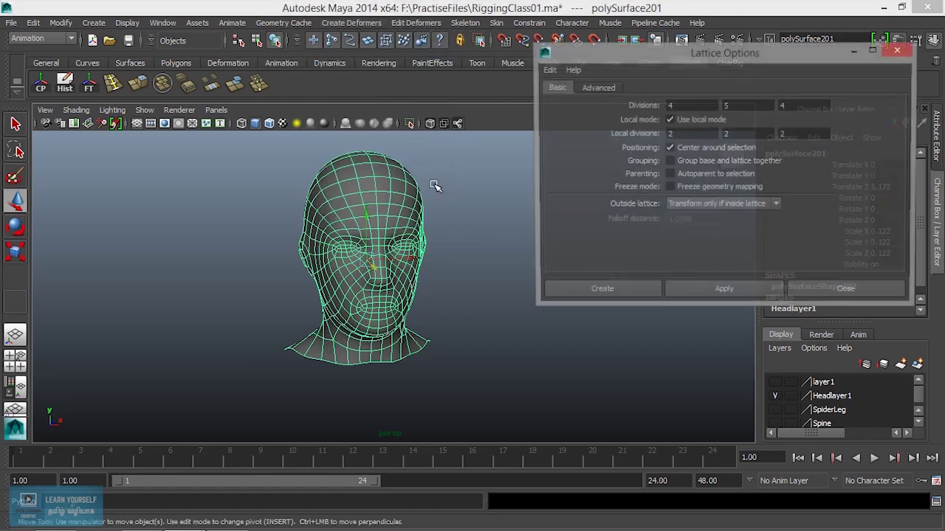
pyautogui.click(718, 207)
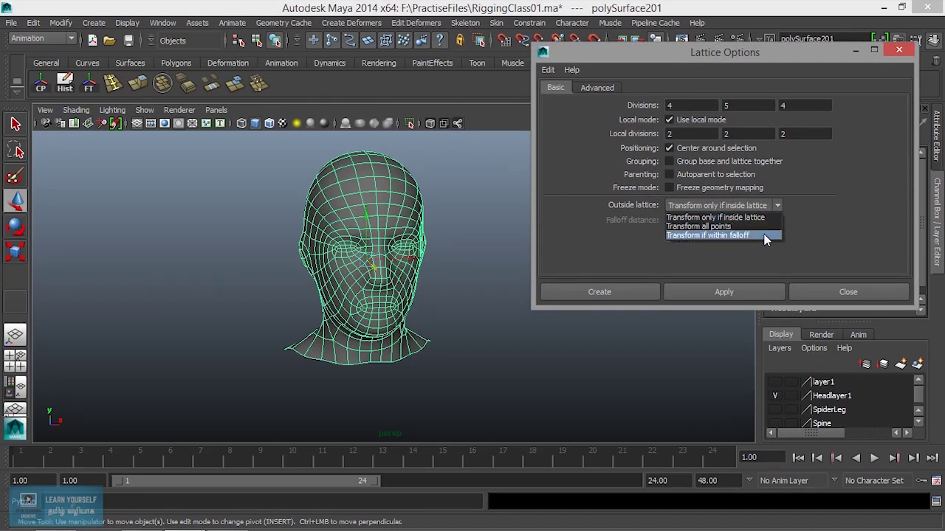
pyautogui.click(750, 234)
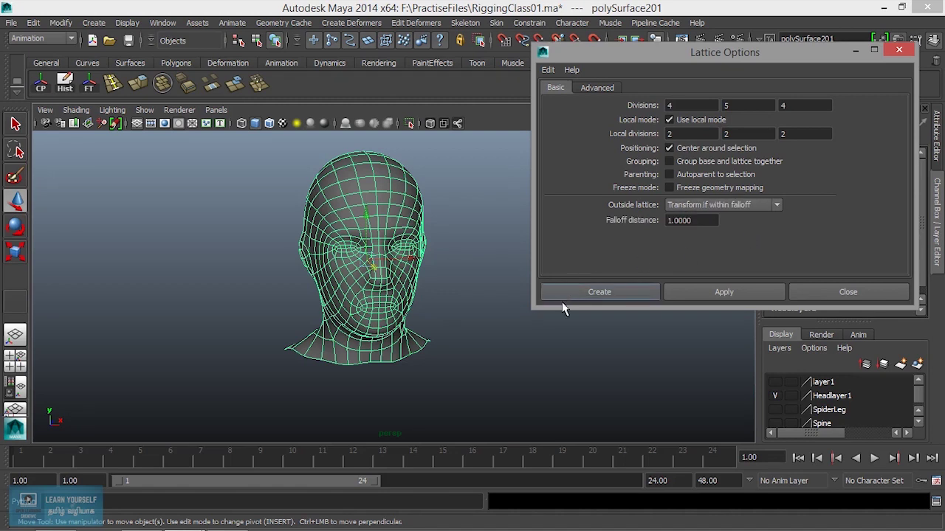
pyautogui.click(698, 294)
pyautogui.keyDown('alt'); pyautogui.moveTo(444, 311); pyautogui.dragTo(510, 302); pyautogui.keyUp('alt')
# Select the new lattice's middle row of points and scale it inward to pinch the head.
pyautogui.moveTo(499, 238)
pyautogui.keyDown('alt'); pyautogui.mouseDown()
pyautogui.moveTo(305, 285)
pyautogui.moveTo(369, 166)
pyautogui.mouseUp(); pyautogui.keyUp('alt')
pyautogui.moveTo(364, 183); pyautogui.dragTo(361, 154, button='right')
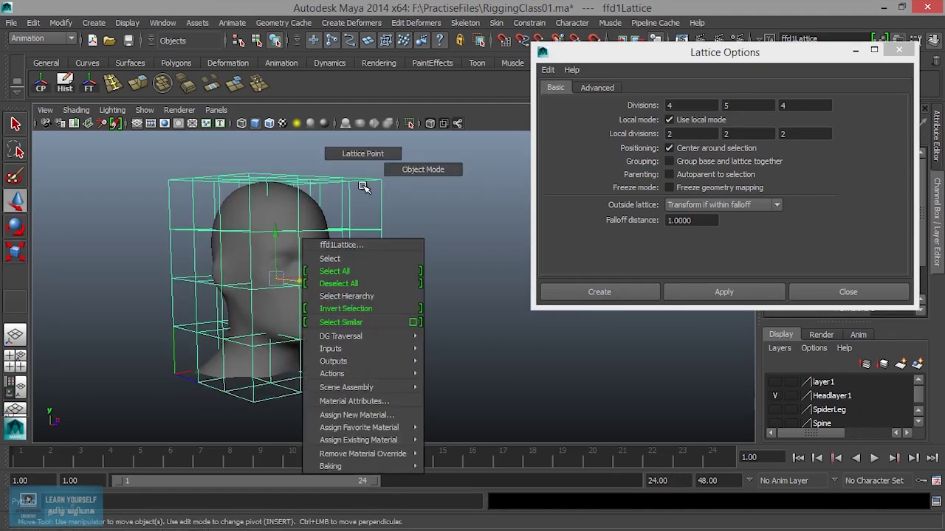
pyautogui.moveTo(181, 246)
pyautogui.keyDown('alt'); pyautogui.mouseDown()
pyautogui.moveTo(141, 247)
pyautogui.moveTo(169, 265)
pyautogui.mouseUp(); pyautogui.keyUp('alt')
pyautogui.moveTo(317, 302); pyautogui.dragTo(367, 303)
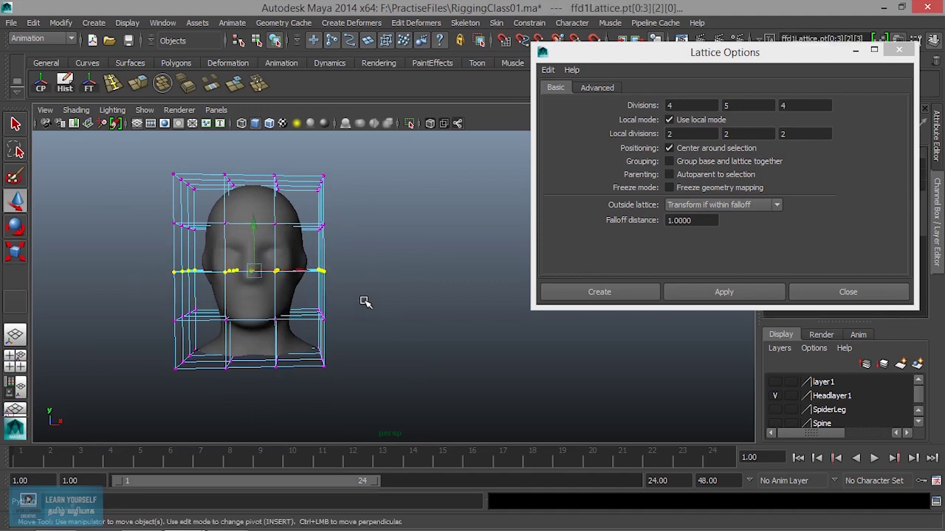
pyautogui.press('r')
pyautogui.moveTo(190, 273)
pyautogui.mouseDown()
pyautogui.moveTo(330, 298)
pyautogui.moveTo(288, 237)
pyautogui.mouseUp()
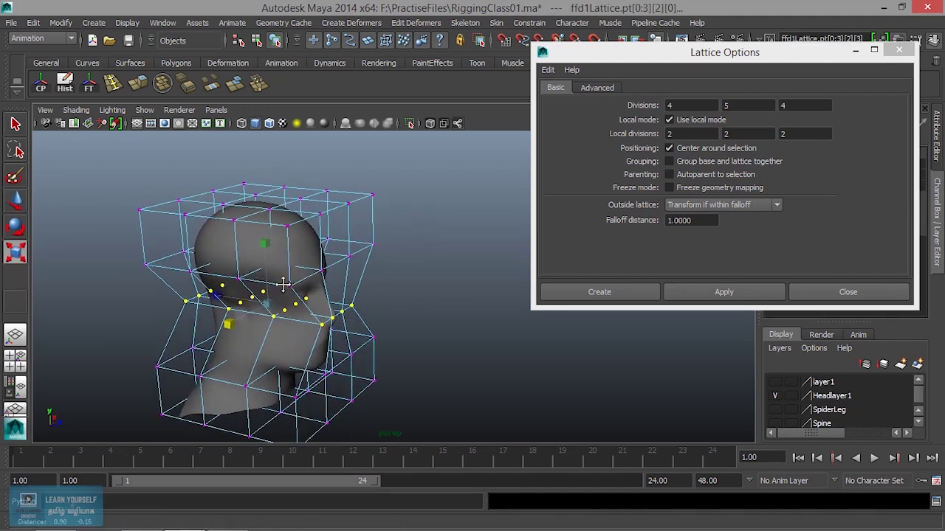
pyautogui.moveTo(287, 238); pyautogui.dragTo(335, 221, button='right')
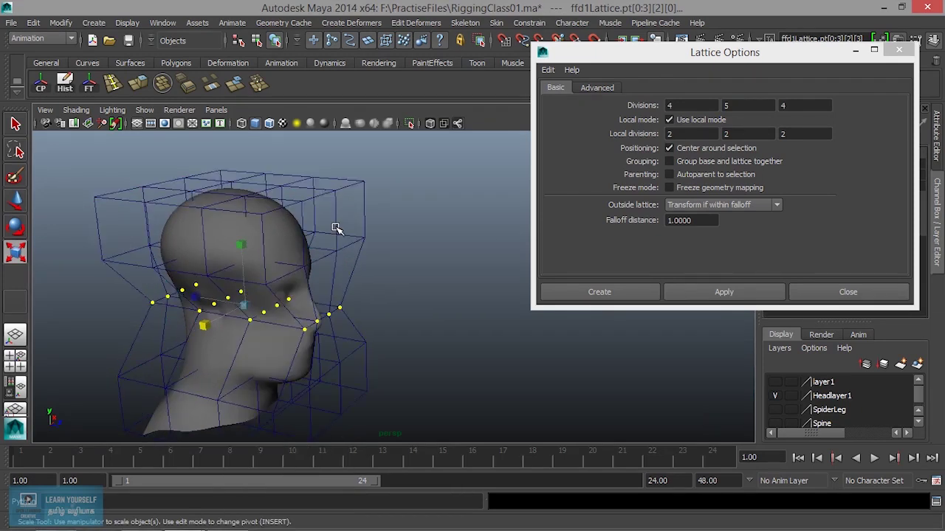
# Slide the head out of the lattice to the right, then undo so it stays hourglass-pinched.
pyautogui.click(284, 249)
pyautogui.press('w')
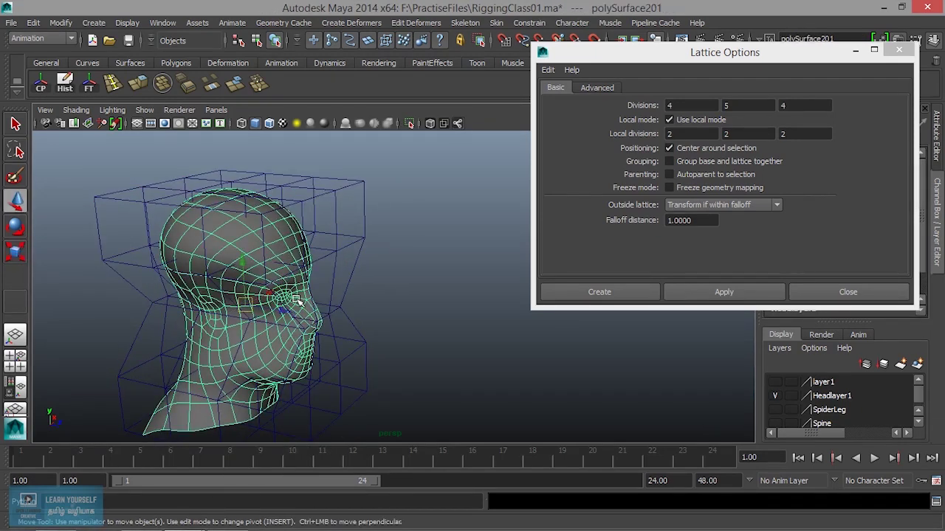
pyautogui.moveTo(290, 315)
pyautogui.mouseDown()
pyautogui.moveTo(394, 346)
pyautogui.moveTo(544, 362)
pyautogui.mouseUp()
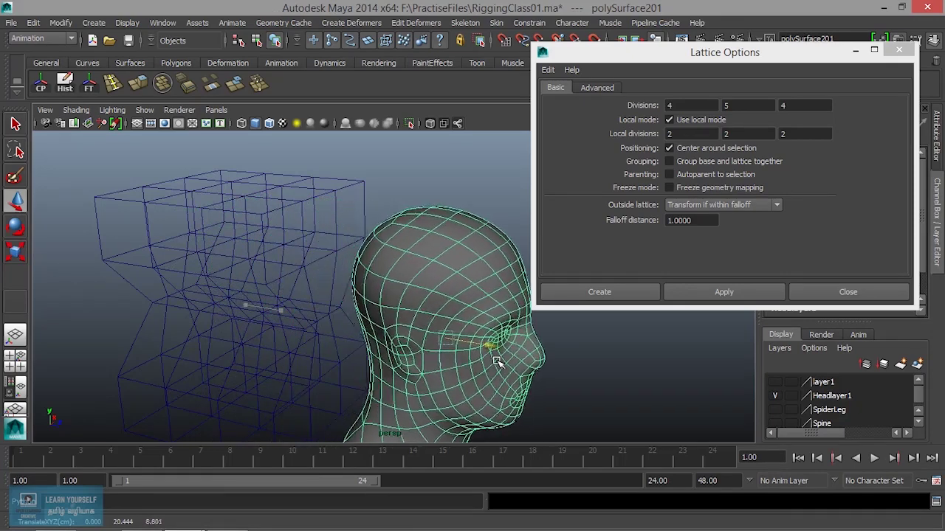
pyautogui.moveTo(544, 361)
pyautogui.mouseDown()
pyautogui.moveTo(604, 371)
pyautogui.moveTo(485, 377)
pyautogui.mouseUp()
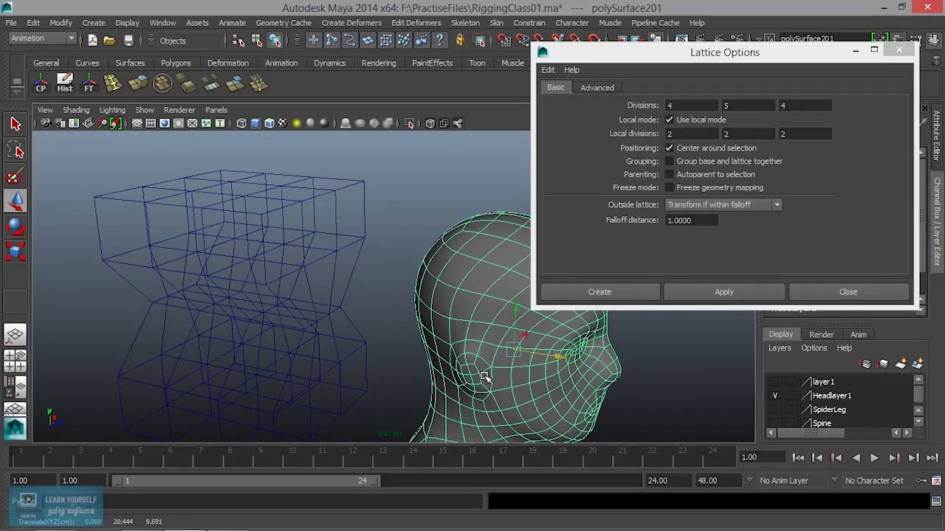
pyautogui.hotkey('ctrl', 'z')
pyautogui.moveTo(358, 317); pyautogui.dragTo(270, 235)
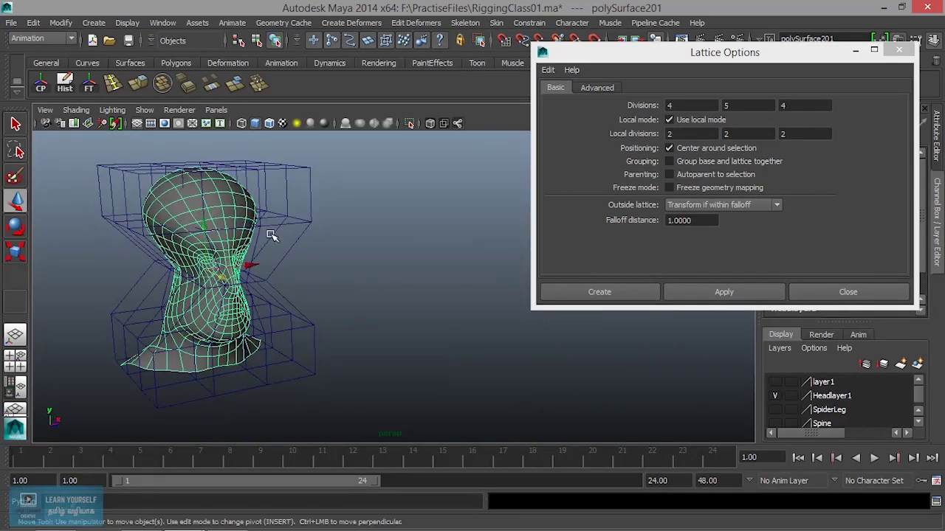
pyautogui.rightClick(283, 162)
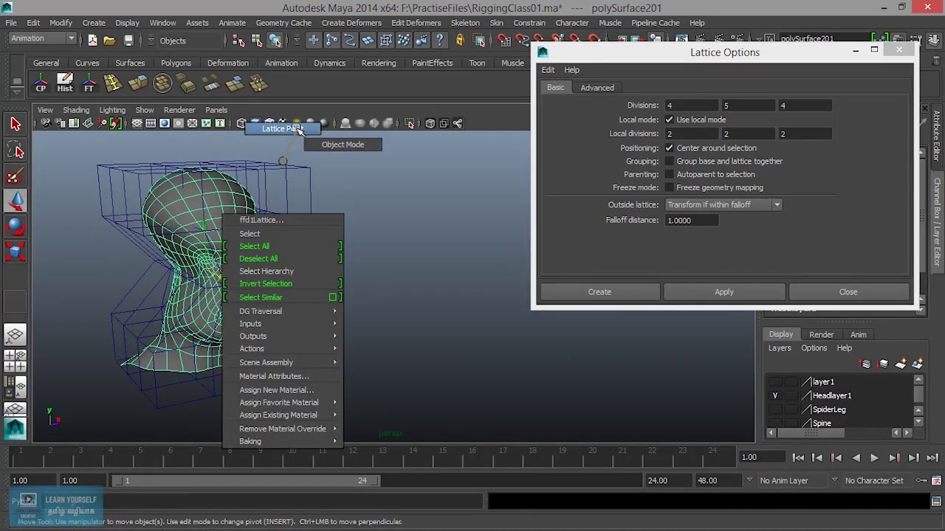
# Select the lattice's top row of points and scale them to zero, forming a peak.
pyautogui.click(274, 128)
pyautogui.keyDown('alt'); pyautogui.moveTo(274, 129); pyautogui.dragTo(181, 201); pyautogui.keyUp('alt')
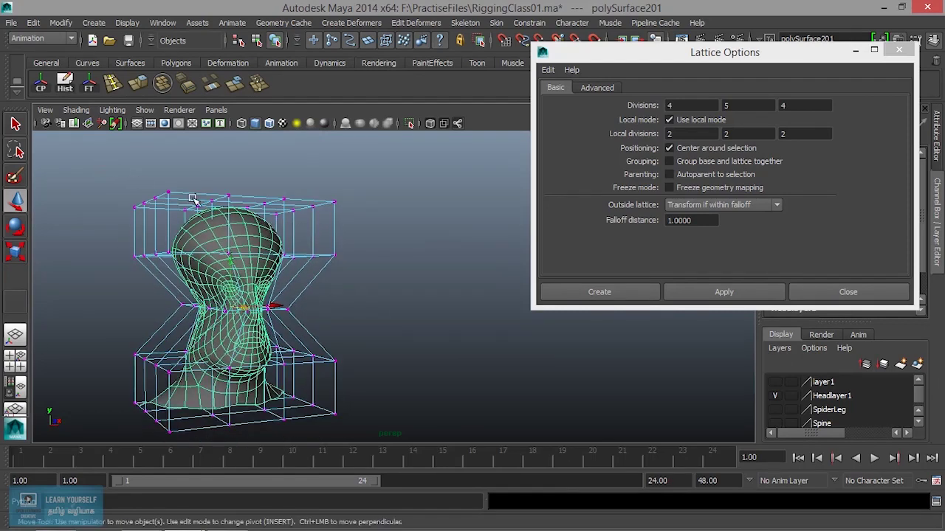
pyautogui.moveTo(378, 236); pyautogui.dragTo(379, 236)
pyautogui.keyDown('alt'); pyautogui.moveTo(318, 244); pyautogui.dragTo(288, 255); pyautogui.keyUp('alt')
pyautogui.press('r')
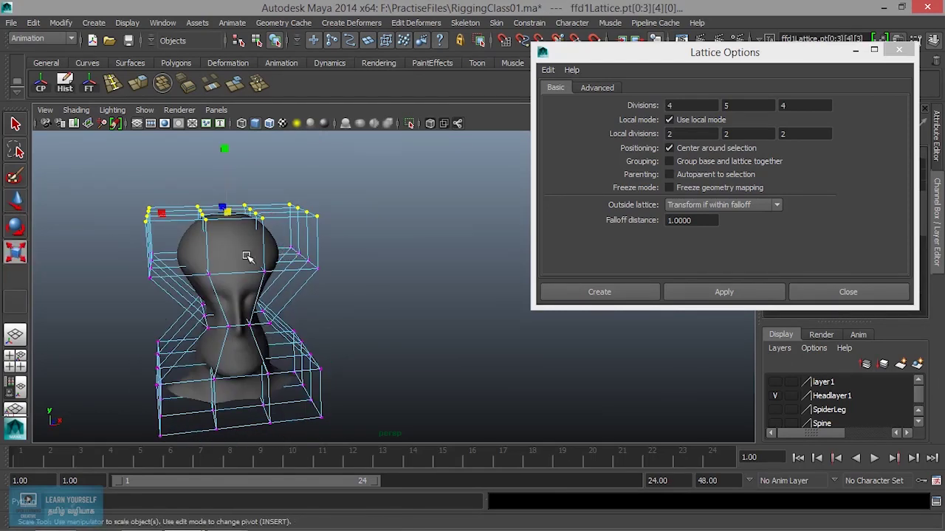
pyautogui.moveTo(179, 223); pyautogui.dragTo(229, 218)
# Scale the lattice's middle row of points inward to narrow the head.
pyautogui.moveTo(134, 246)
pyautogui.keyDown('alt'); pyautogui.mouseDown()
pyautogui.moveTo(148, 249)
pyautogui.moveTo(127, 245)
pyautogui.mouseUp(); pyautogui.keyUp('alt')
pyautogui.moveTo(353, 280); pyautogui.dragTo(353, 281)
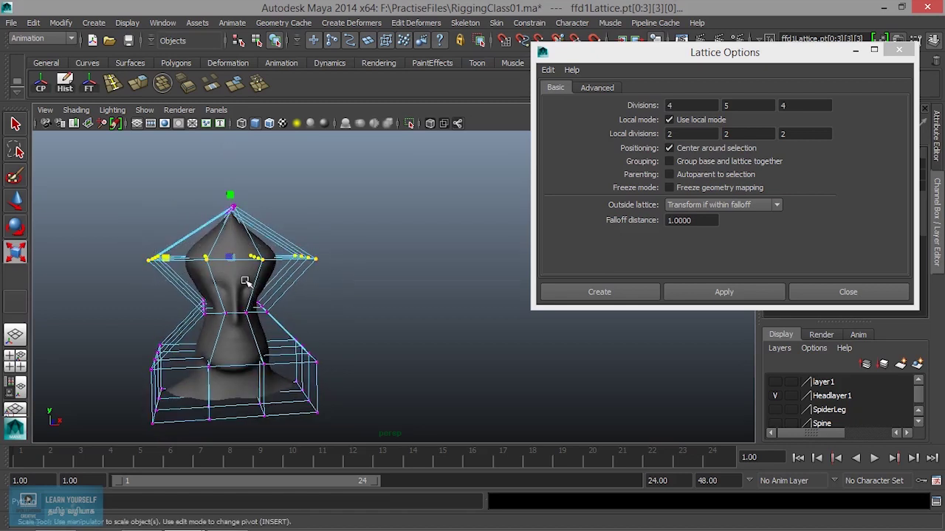
pyautogui.moveTo(165, 260)
pyautogui.mouseDown()
pyautogui.moveTo(210, 259)
pyautogui.moveTo(338, 323)
pyautogui.moveTo(303, 294)
pyautogui.mouseUp()
pyautogui.moveTo(288, 201); pyautogui.dragTo(369, 198, button='right')
# Move the head out of the falloff-mode lattice, framing it with F.
pyautogui.click(298, 212)
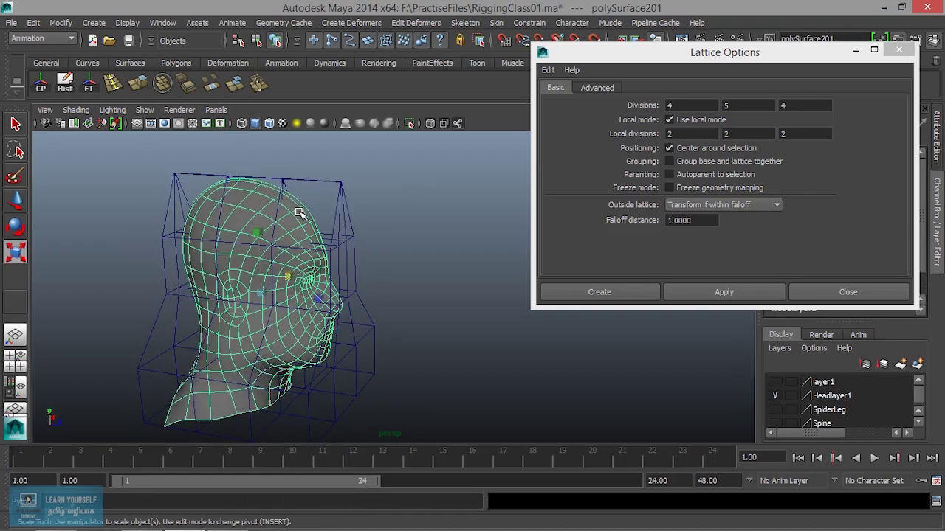
pyautogui.press('w')
pyautogui.moveTo(299, 301)
pyautogui.mouseDown()
pyautogui.moveTo(428, 317)
pyautogui.moveTo(312, 336)
pyautogui.moveTo(318, 275)
pyautogui.moveTo(332, 262)
pyautogui.mouseUp()
pyautogui.moveTo(362, 323)
pyautogui.mouseDown()
pyautogui.moveTo(445, 371)
pyautogui.moveTo(571, 414)
pyautogui.moveTo(341, 286)
pyautogui.moveTo(273, 192)
pyautogui.mouseUp()
pyautogui.press('f')
pyautogui.moveTo(424, 290)
pyautogui.keyDown('alt'); pyautogui.mouseDown()
pyautogui.moveTo(443, 303)
pyautogui.moveTo(347, 233)
pyautogui.moveTo(249, 191)
pyautogui.mouseUp(); pyautogui.keyUp('alt')
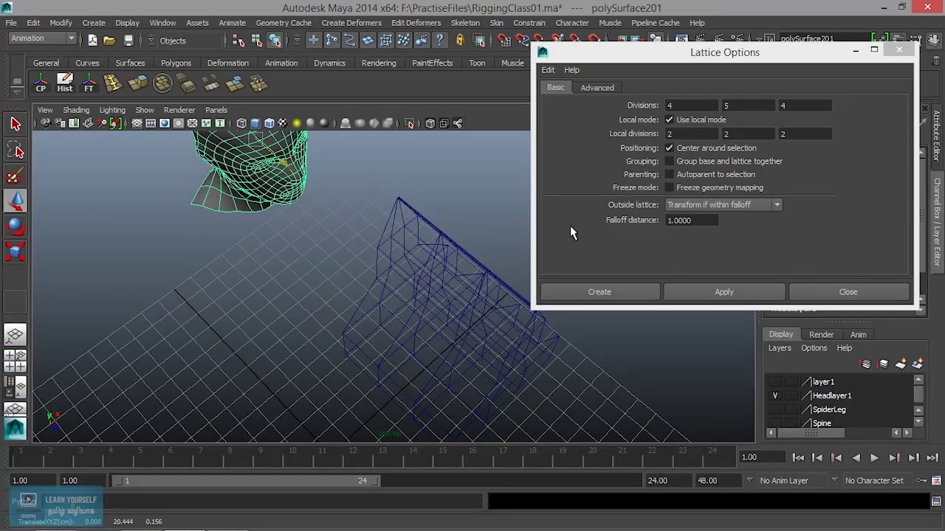
# Pull the head further clear, delete the lattice, and view the unpinched head from the front.
pyautogui.scroll(-3, 373, 283)
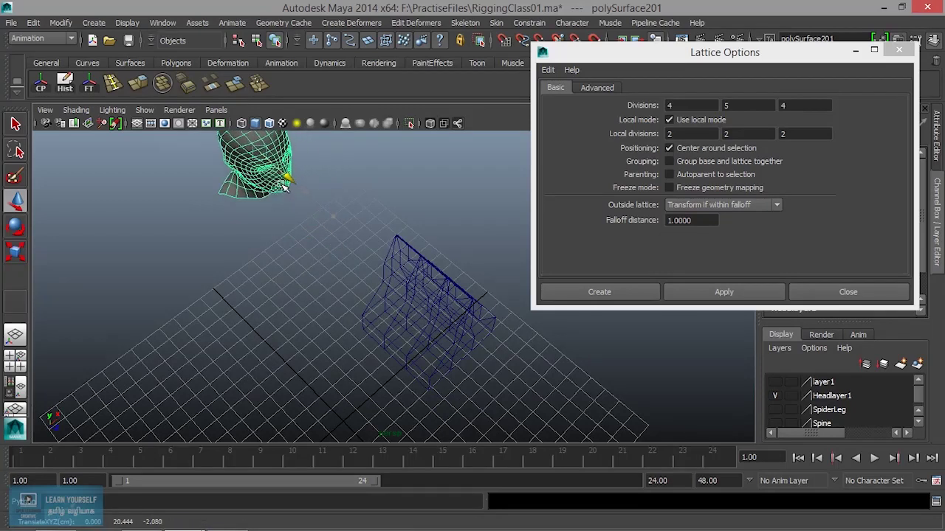
pyautogui.keyDown('alt'); pyautogui.moveTo(338, 218); pyautogui.dragTo(308, 288); pyautogui.keyUp('alt')
pyautogui.hotkey('ctrl', '1')
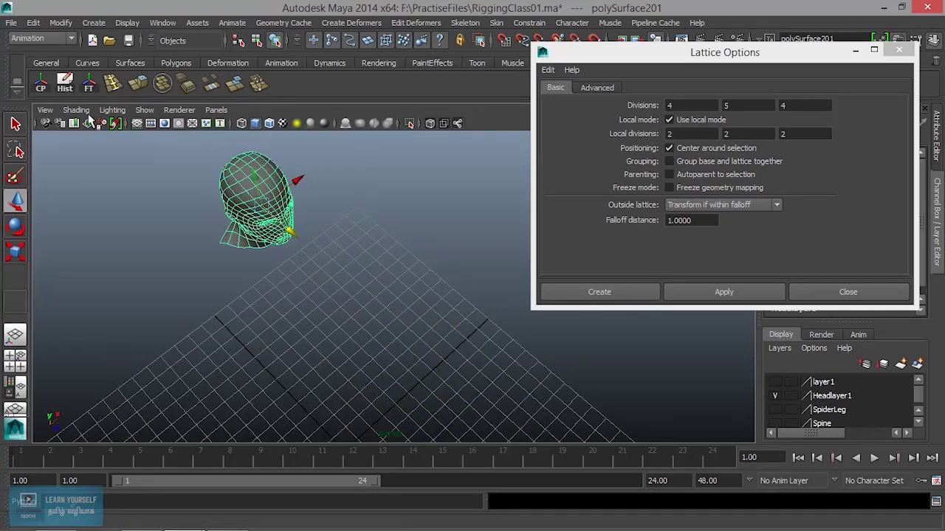
pyautogui.keyDown('alt'); pyautogui.moveTo(313, 276); pyautogui.dragTo(596, 253); pyautogui.keyUp('alt')
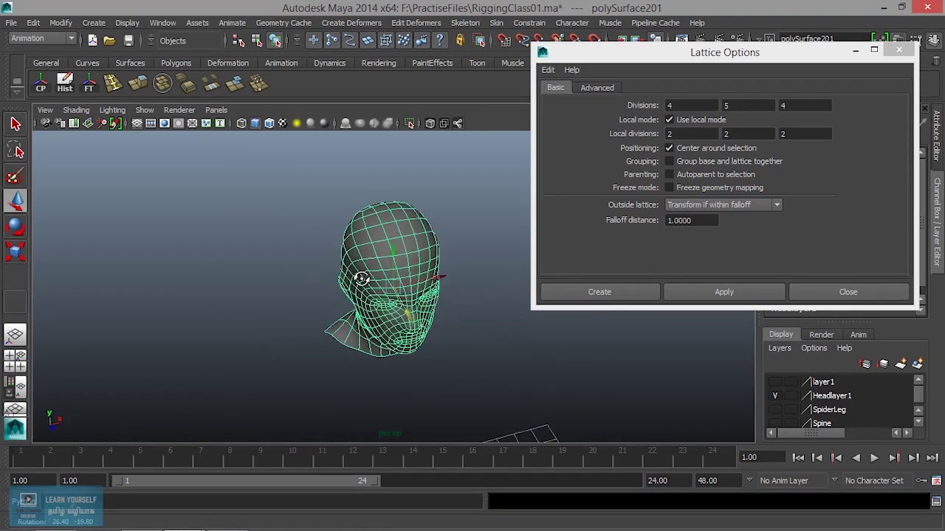
# Create a 4×5×4 ffd1Lattice around the head with Outside lattice set to Transform all points.
pyautogui.click(734, 209)
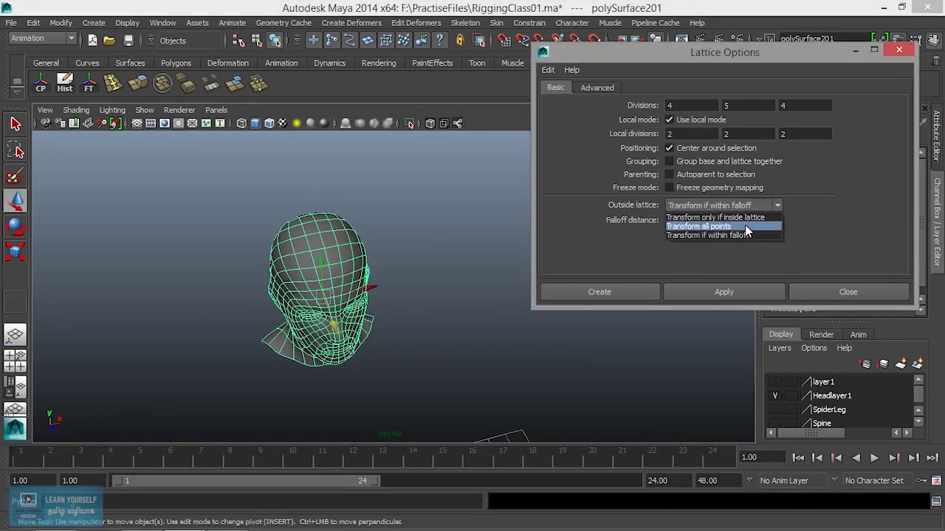
pyautogui.click(745, 224)
pyautogui.keyDown('alt'); pyautogui.moveTo(330, 331); pyautogui.dragTo(351, 201); pyautogui.keyUp('alt')
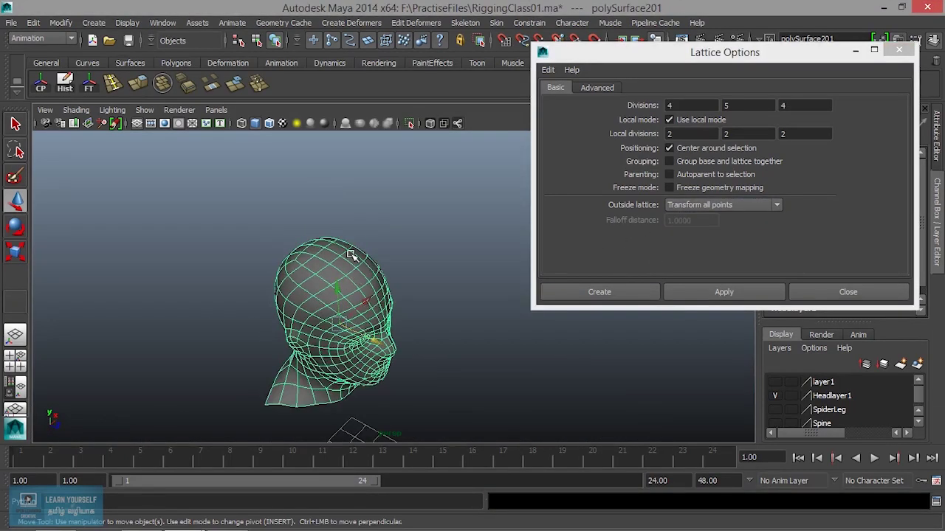
pyautogui.rightClick(351, 201)
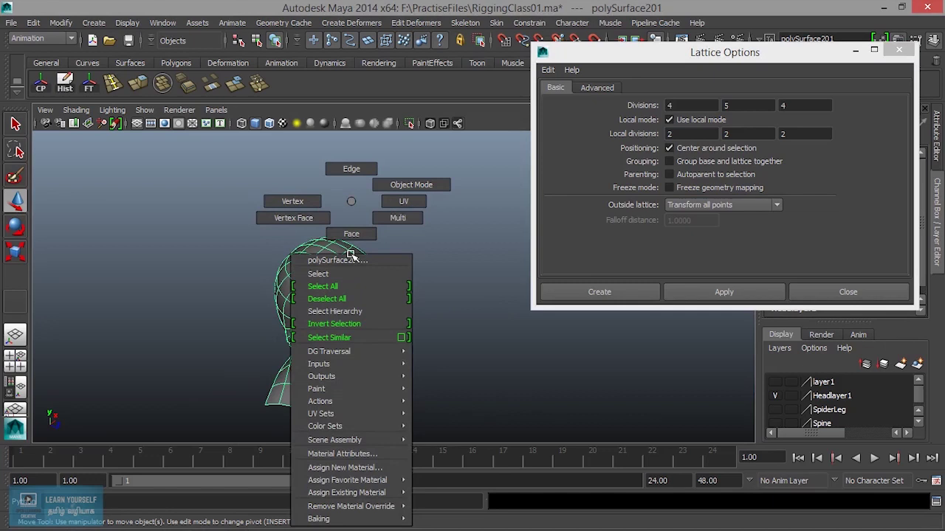
pyautogui.click(352, 202)
pyautogui.click(711, 295)
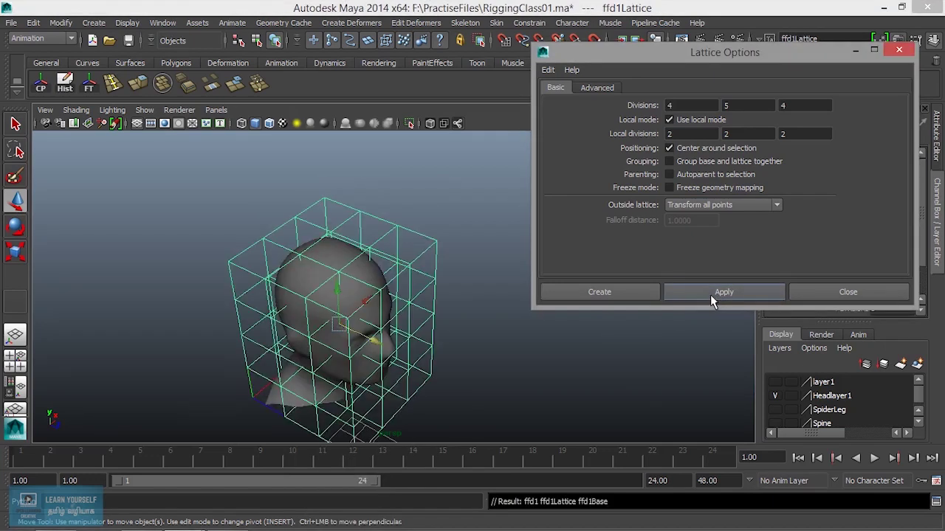
pyautogui.moveTo(507, 337)
pyautogui.keyDown('alt'); pyautogui.mouseDown()
pyautogui.moveTo(430, 321)
pyautogui.moveTo(343, 256)
pyautogui.mouseUp(); pyautogui.keyUp('alt')
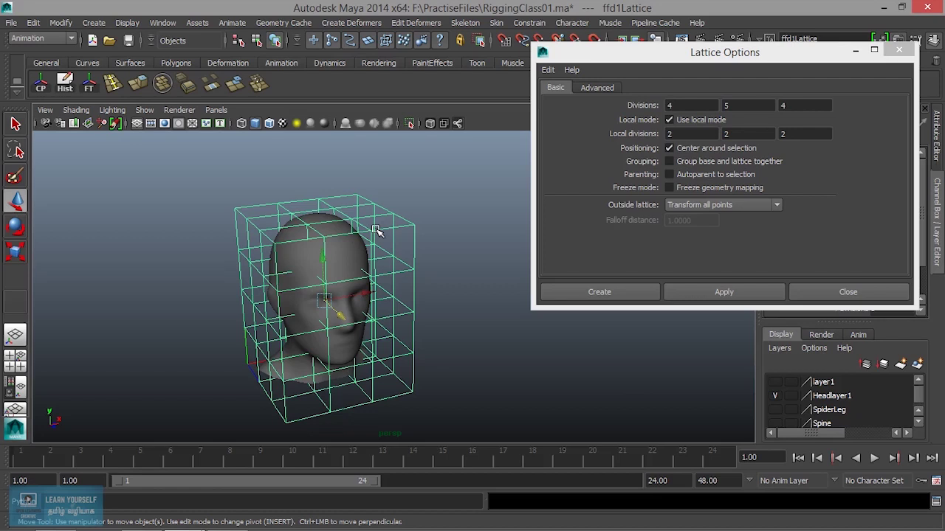
pyautogui.moveTo(377, 231); pyautogui.dragTo(398, 215, button='right')
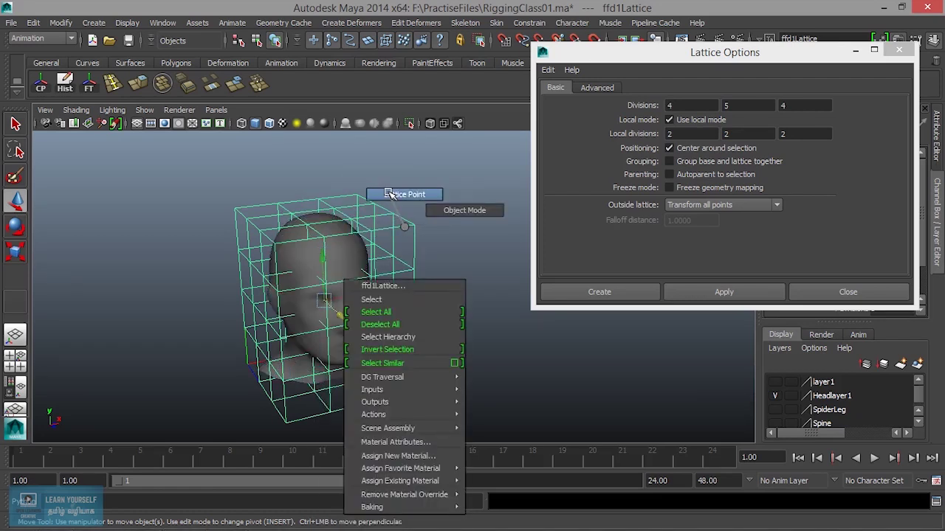
# Select the top three rows of ffd1Lattice points for scaling, then reselect the head in object mode.
pyautogui.moveTo(404, 227); pyautogui.dragTo(400, 196, button='right')
pyautogui.keyDown('alt'); pyautogui.moveTo(401, 196); pyautogui.dragTo(362, 227); pyautogui.keyUp('alt')
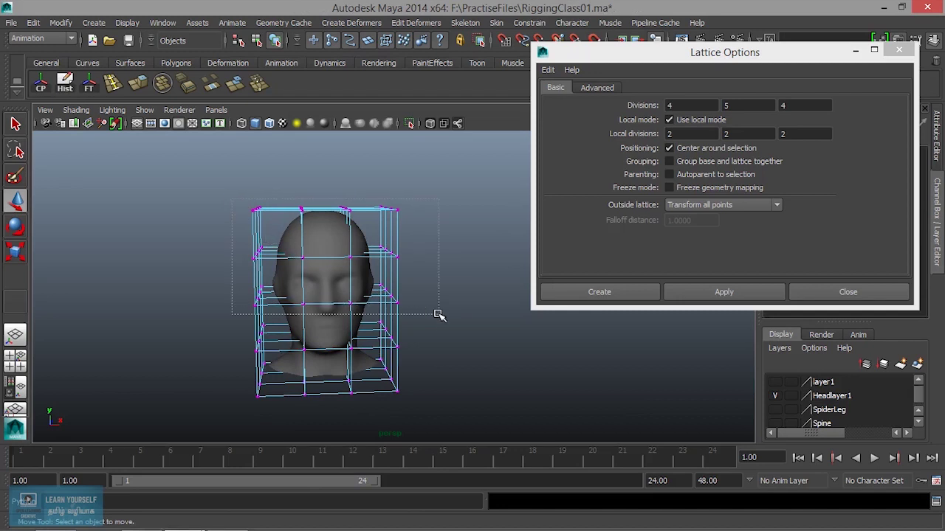
pyautogui.moveTo(438, 315); pyautogui.dragTo(221, 193)
pyautogui.press('r')
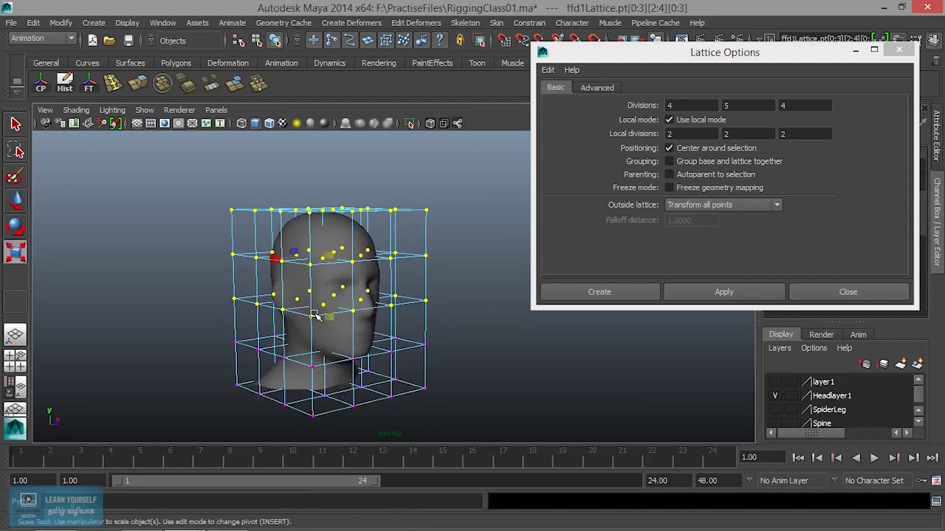
pyautogui.keyDown('alt'); pyautogui.moveTo(277, 269); pyautogui.dragTo(408, 370); pyautogui.keyUp('alt')
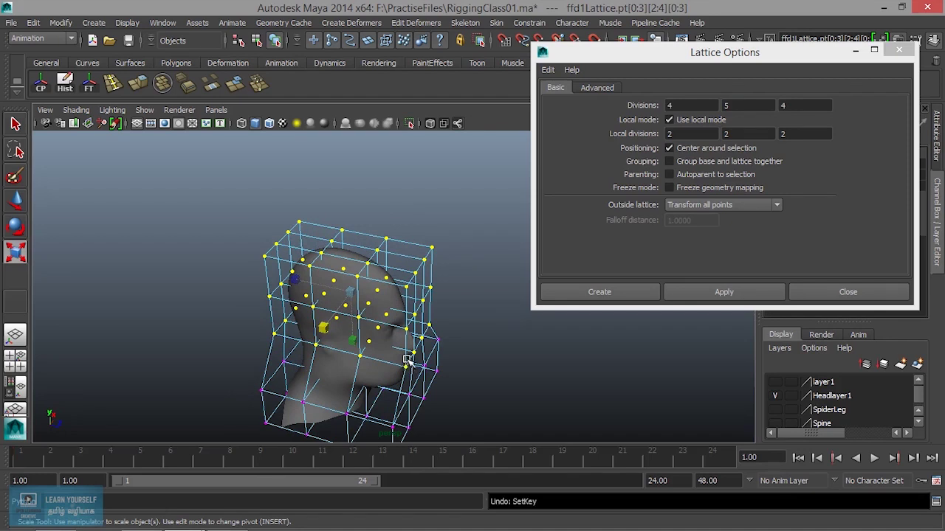
pyautogui.moveTo(385, 284); pyautogui.dragTo(443, 224, button='right')
pyautogui.click(381, 304)
# Move the head well outside the Transform all points lattice to the right and up-left.
pyautogui.press('w')
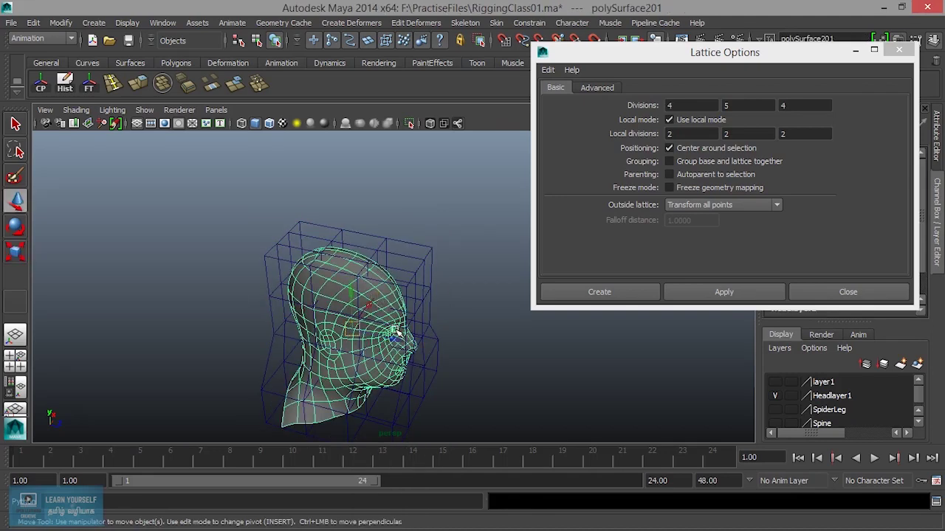
pyautogui.moveTo(396, 336); pyautogui.dragTo(568, 343)
pyautogui.moveTo(568, 343)
pyautogui.keyDown('alt'); pyautogui.mouseDown(button='middle')
pyautogui.moveTo(295, 344)
pyautogui.moveTo(317, 295)
pyautogui.moveTo(388, 375)
pyautogui.mouseUp(button='middle'); pyautogui.keyUp('alt')
pyautogui.moveTo(388, 375)
pyautogui.mouseDown()
pyautogui.moveTo(418, 385)
pyautogui.moveTo(293, 347)
pyautogui.moveTo(435, 413)
pyautogui.moveTo(168, 269)
pyautogui.moveTo(143, 295)
pyautogui.mouseUp()
pyautogui.keyDown('alt'); pyautogui.moveTo(142, 295); pyautogui.dragTo(331, 392, button='middle'); pyautogui.keyUp('alt')
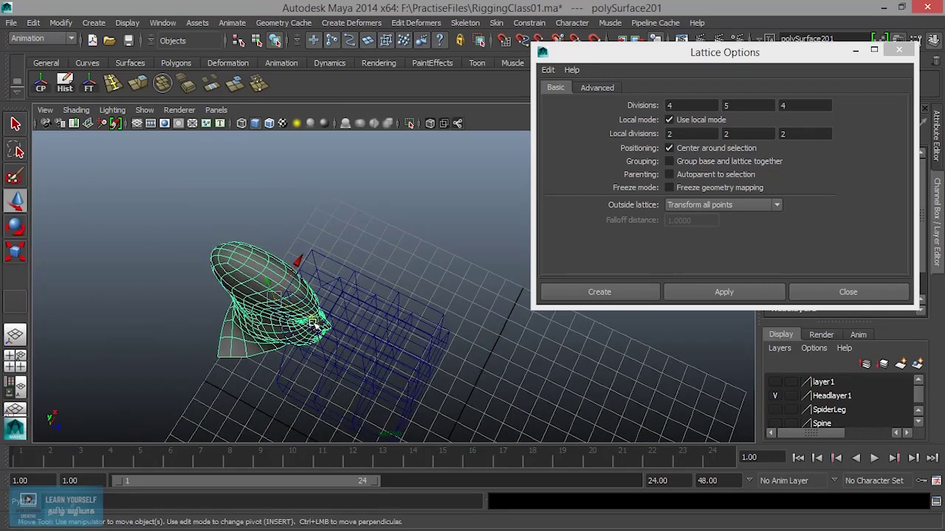
pyautogui.moveTo(314, 325); pyautogui.dragTo(497, 262)
# Nudge the head further up-left to Translate Z -5.943, check the outside-lattice modes, and close Lattice Options.
pyautogui.click(729, 208)
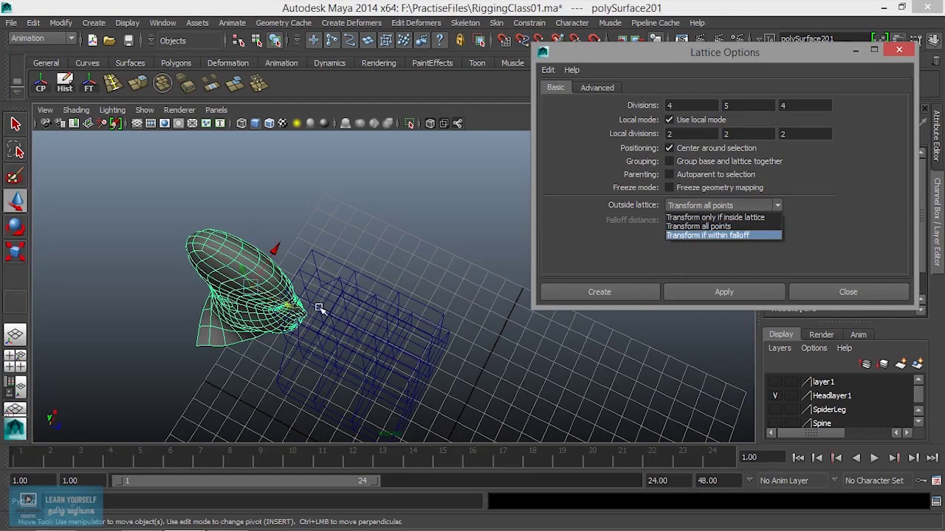
pyautogui.moveTo(291, 309); pyautogui.dragTo(258, 292, button='middle')
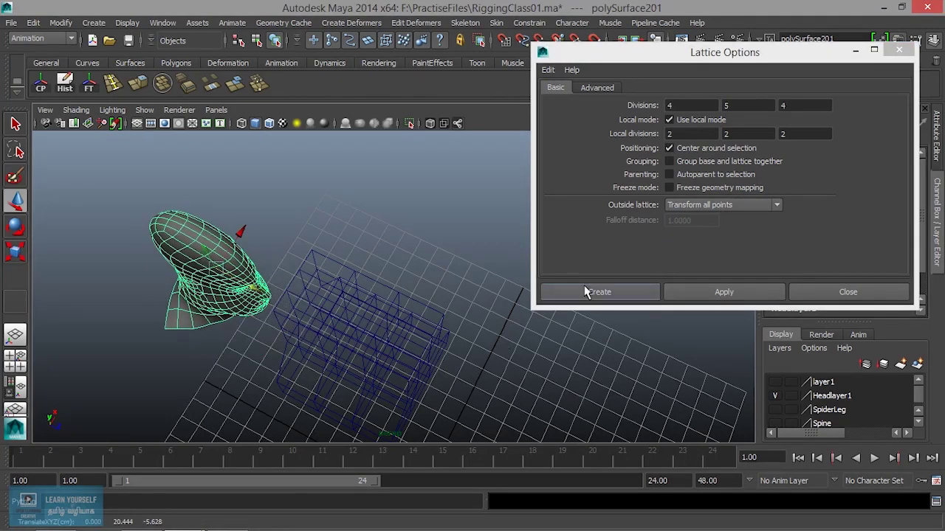
pyautogui.click(701, 206)
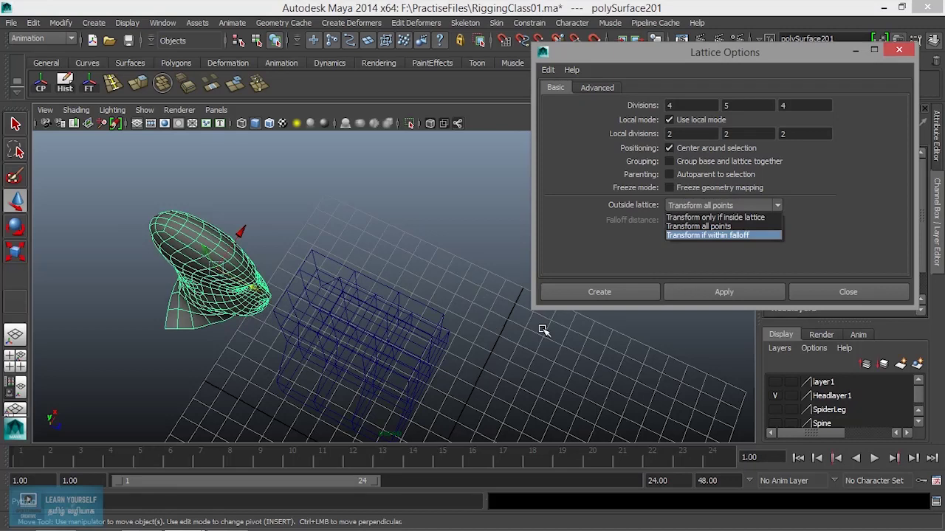
pyautogui.click(873, 291)
pyautogui.moveTo(425, 316)
pyautogui.keyDown('alt'); pyautogui.mouseDown()
pyautogui.moveTo(354, 259)
pyautogui.moveTo(480, 327)
pyautogui.moveTo(513, 363)
pyautogui.moveTo(477, 321)
pyautogui.moveTo(457, 320)
pyautogui.moveTo(530, 299)
pyautogui.mouseUp(); pyautogui.keyUp('alt')
# Bring the head back inside the lattice at Translate Z -1.647 so it deforms again.
pyautogui.keyDown('alt'); pyautogui.moveTo(530, 299); pyautogui.dragTo(541, 241, button='middle'); pyautogui.keyUp('alt')
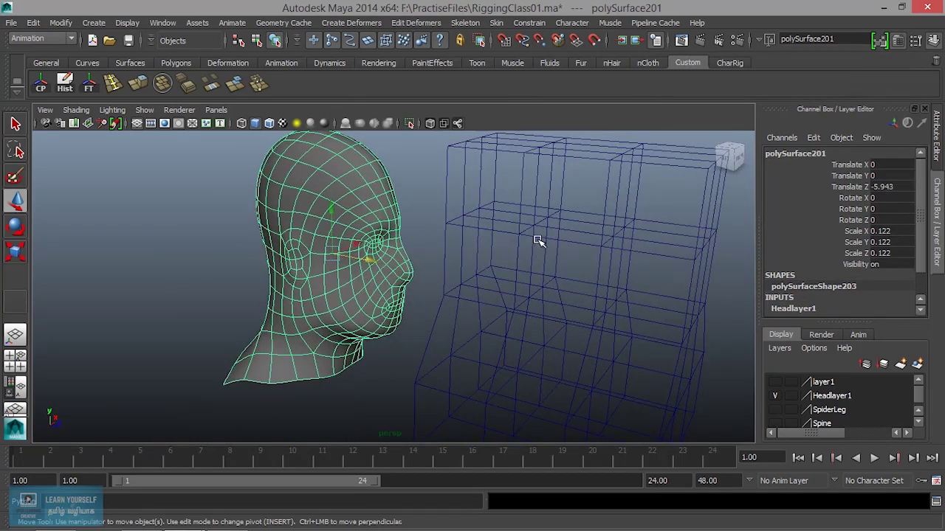
pyautogui.scroll(-3, 470, 353)
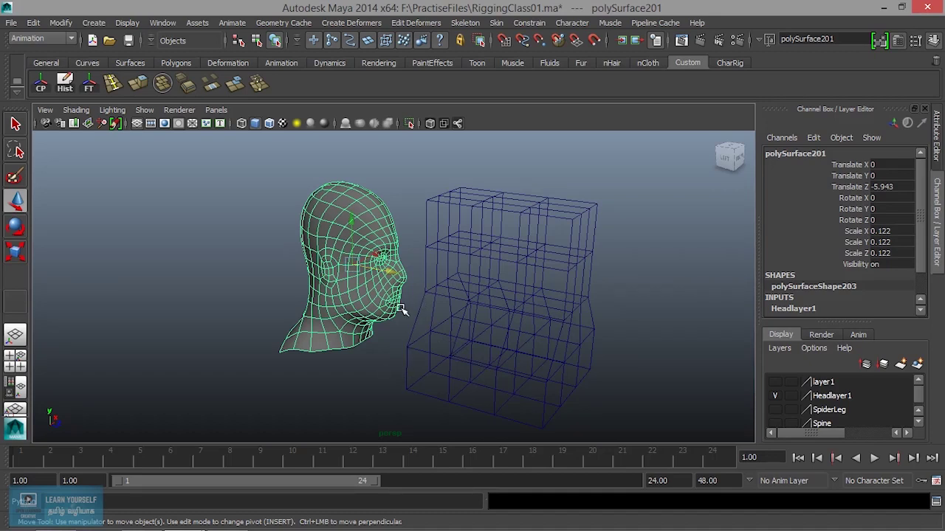
pyautogui.keyDown('alt'); pyautogui.moveTo(367, 323); pyautogui.dragTo(304, 341, button='middle'); pyautogui.keyUp('alt')
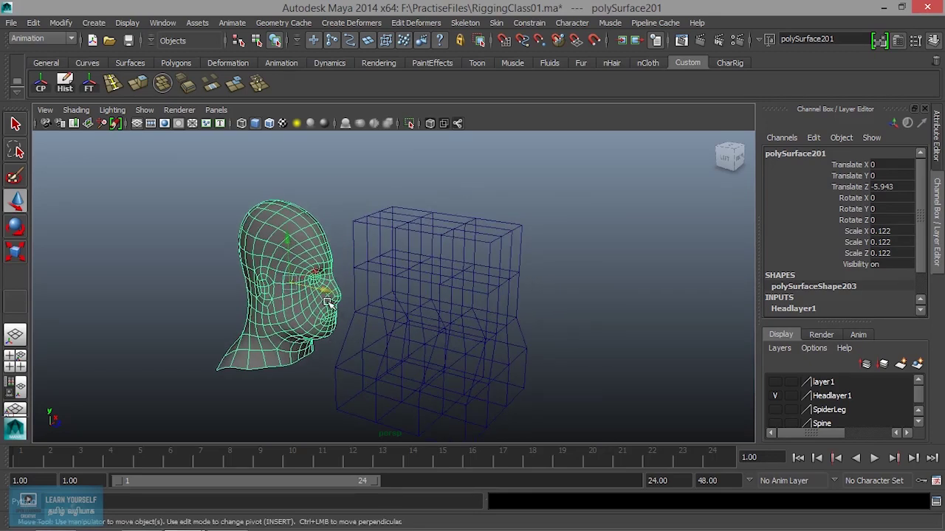
pyautogui.moveTo(323, 290); pyautogui.dragTo(567, 324)
pyautogui.moveTo(485, 311); pyautogui.dragTo(456, 311)
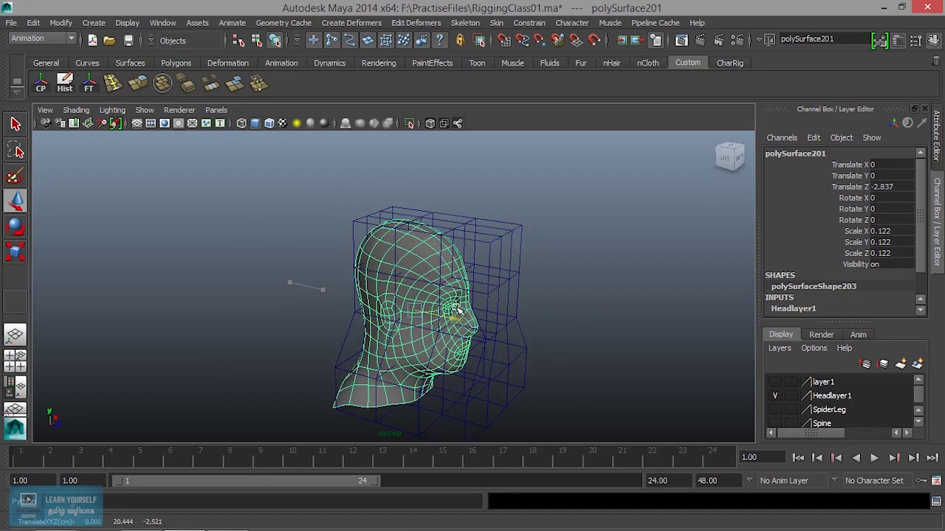
pyautogui.moveTo(564, 298)
pyautogui.keyDown('alt'); pyautogui.mouseDown()
pyautogui.moveTo(436, 310)
pyautogui.moveTo(452, 277)
pyautogui.moveTo(477, 270)
pyautogui.moveTo(413, 272)
pyautogui.mouseUp(); pyautogui.keyUp('alt')
pyautogui.moveTo(393, 273)
pyautogui.keyDown('alt'); pyautogui.mouseDown(button='right')
pyautogui.moveTo(536, 318)
pyautogui.moveTo(484, 310)
pyautogui.moveTo(458, 262)
pyautogui.moveTo(449, 301)
pyautogui.mouseUp(button='right'); pyautogui.keyUp('alt')
pyautogui.moveTo(449, 300)
pyautogui.keyDown('alt'); pyautogui.mouseDown()
pyautogui.moveTo(495, 327)
pyautogui.moveTo(455, 349)
pyautogui.moveTo(496, 348)
pyautogui.mouseUp(); pyautogui.keyUp('alt')
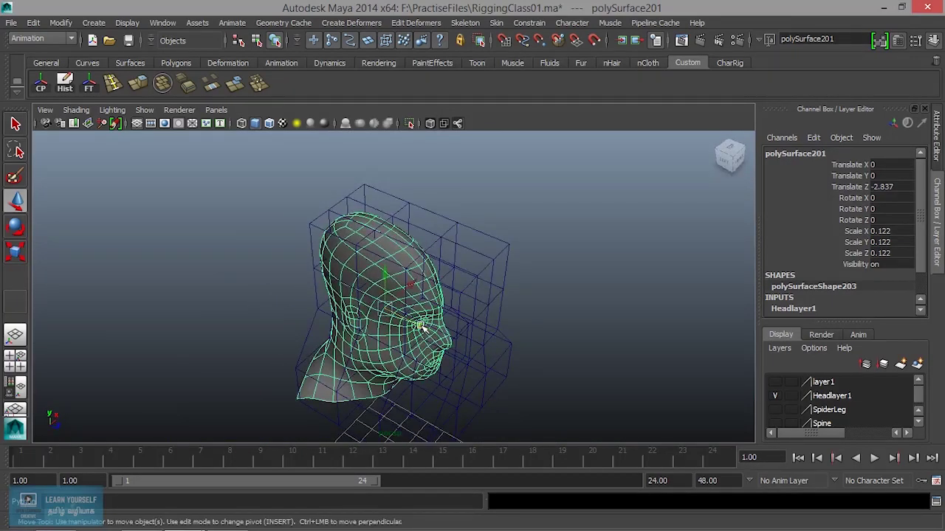
pyautogui.moveTo(418, 327)
pyautogui.mouseDown()
pyautogui.moveTo(505, 348)
pyautogui.moveTo(561, 338)
pyautogui.moveTo(496, 336)
pyautogui.moveTo(358, 260)
pyautogui.moveTo(442, 316)
pyautogui.moveTo(528, 347)
pyautogui.moveTo(439, 308)
pyautogui.mouseUp()
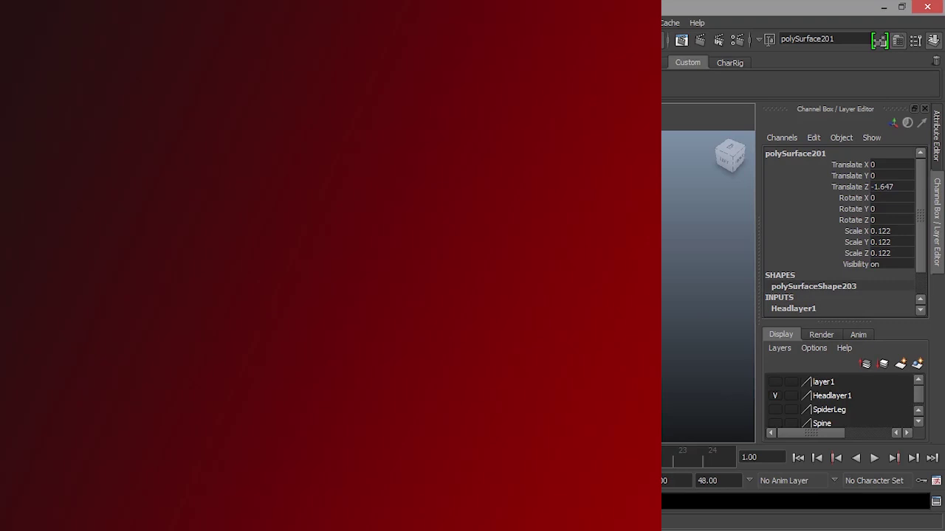